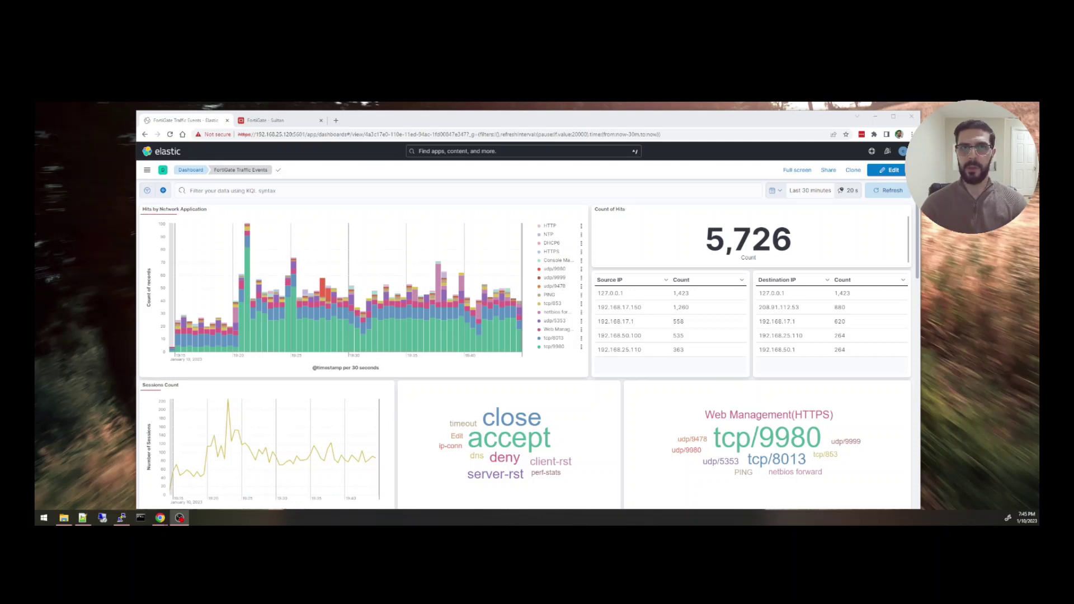
- Glance over the FortiGate status dashboard, then return to the Kibana traffic events dashboard
key(ctrl+Tab)
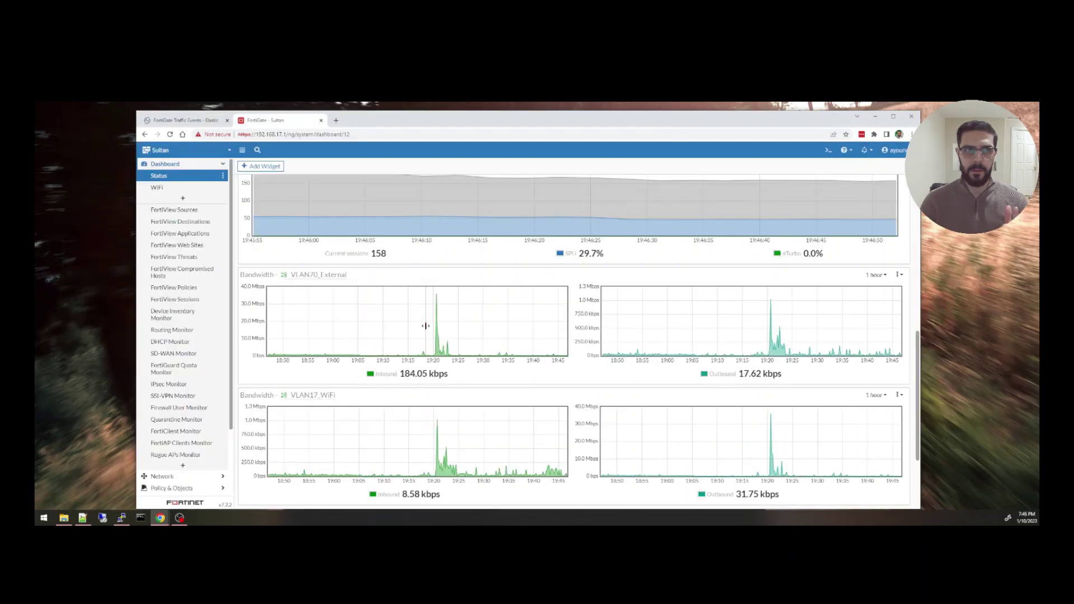
scroll(427, 325, up, 10)
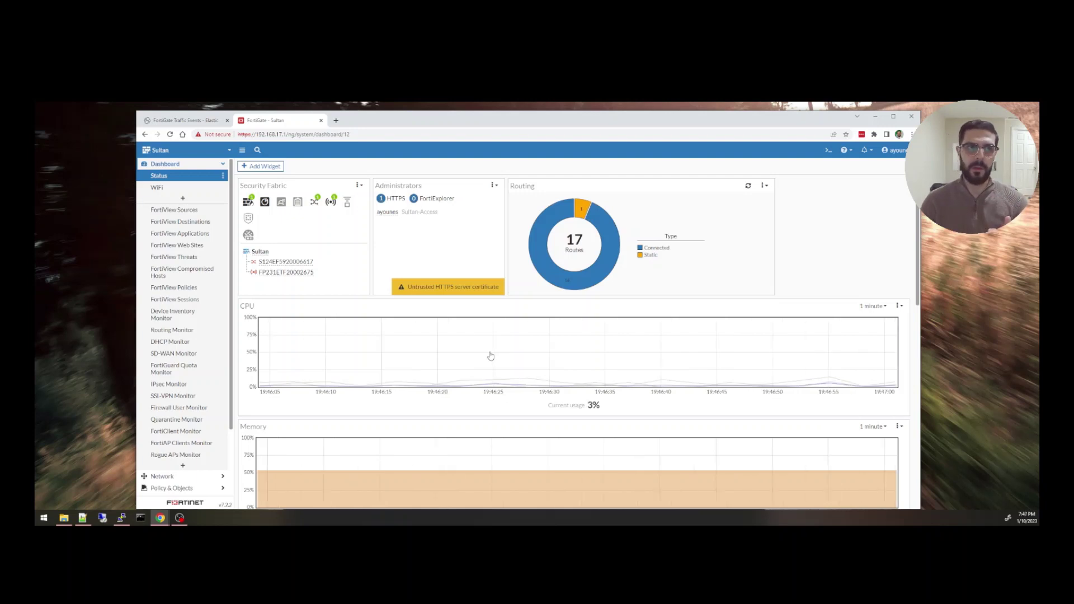
scroll(477, 346, down, 6)
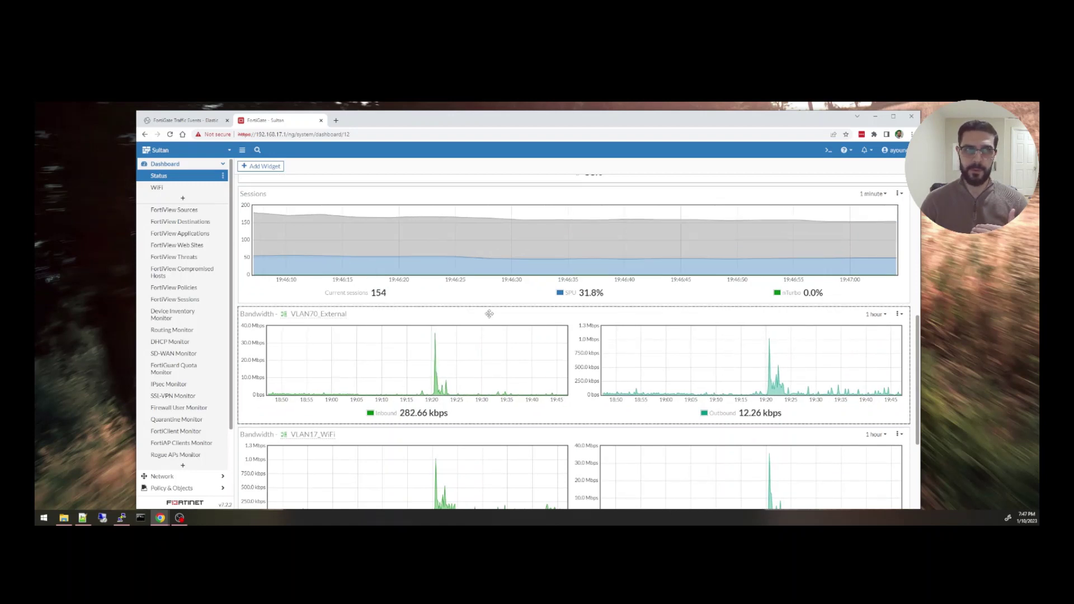
key(ctrl+1)
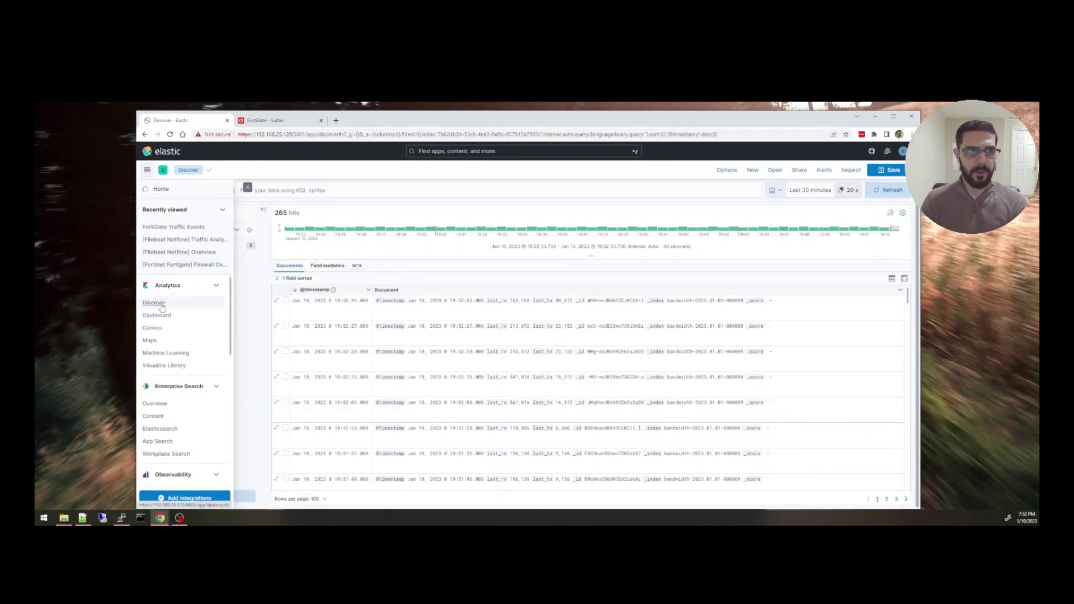
- Show the bandwidth data view in Discover and expand the first document's last_rx and last_tx
click(159, 305)
click(167, 192)
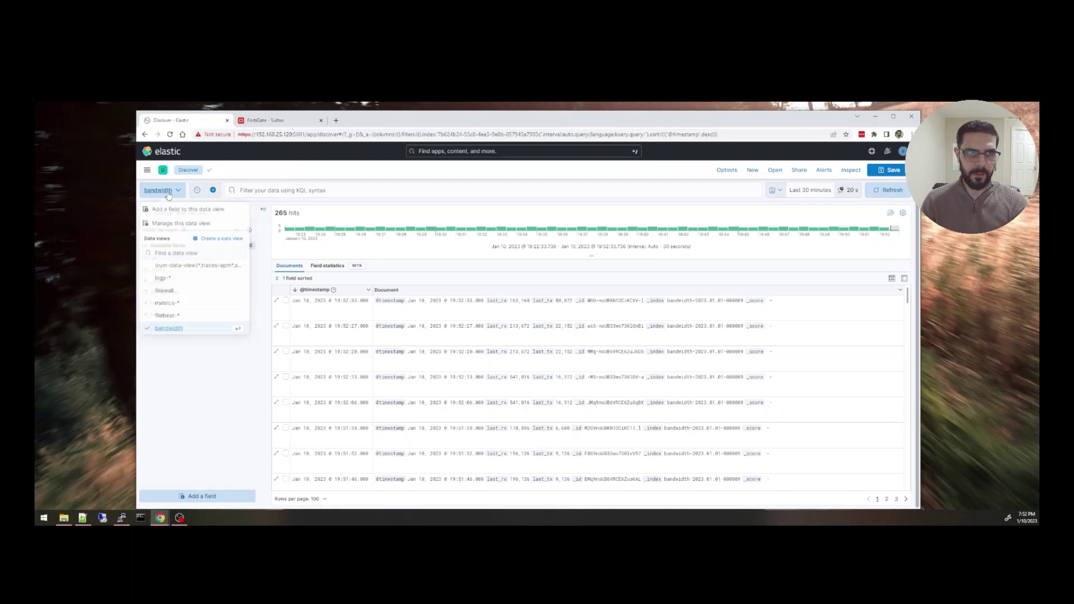
click(215, 341)
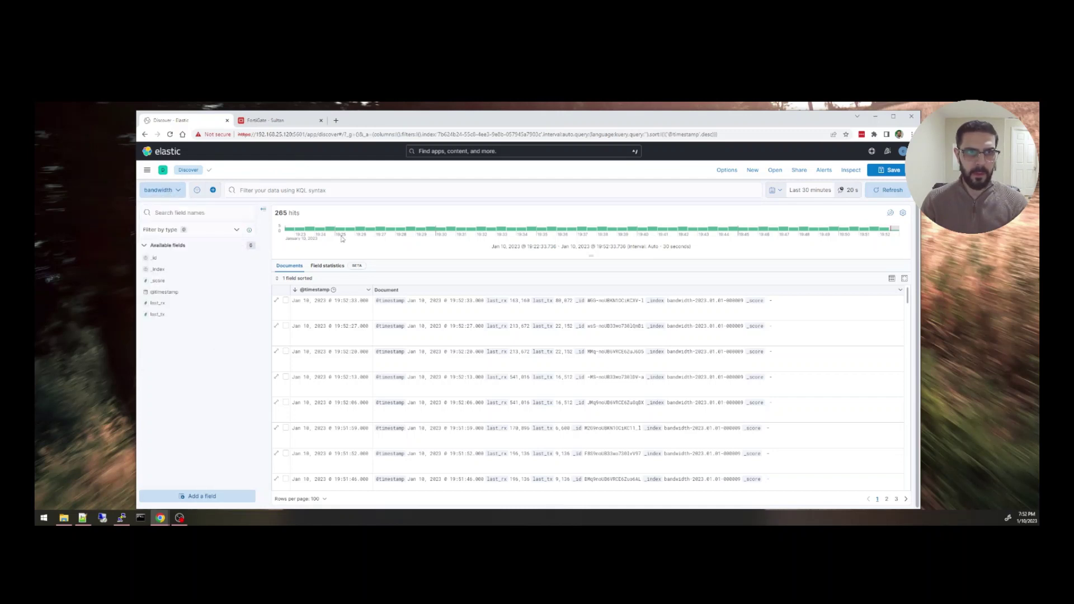
click(277, 301)
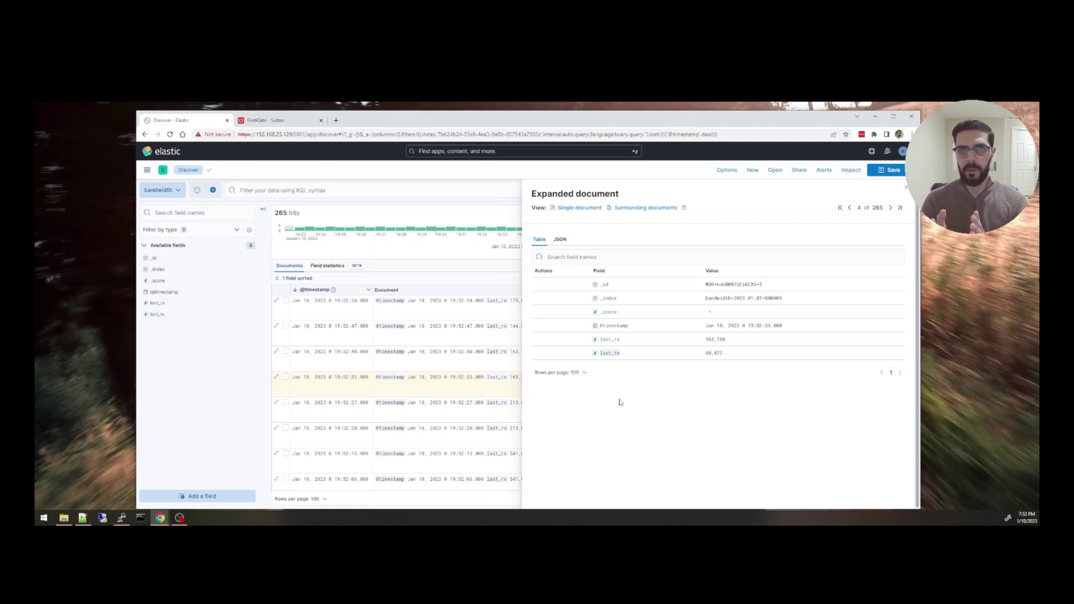
mouse_move(622, 344)
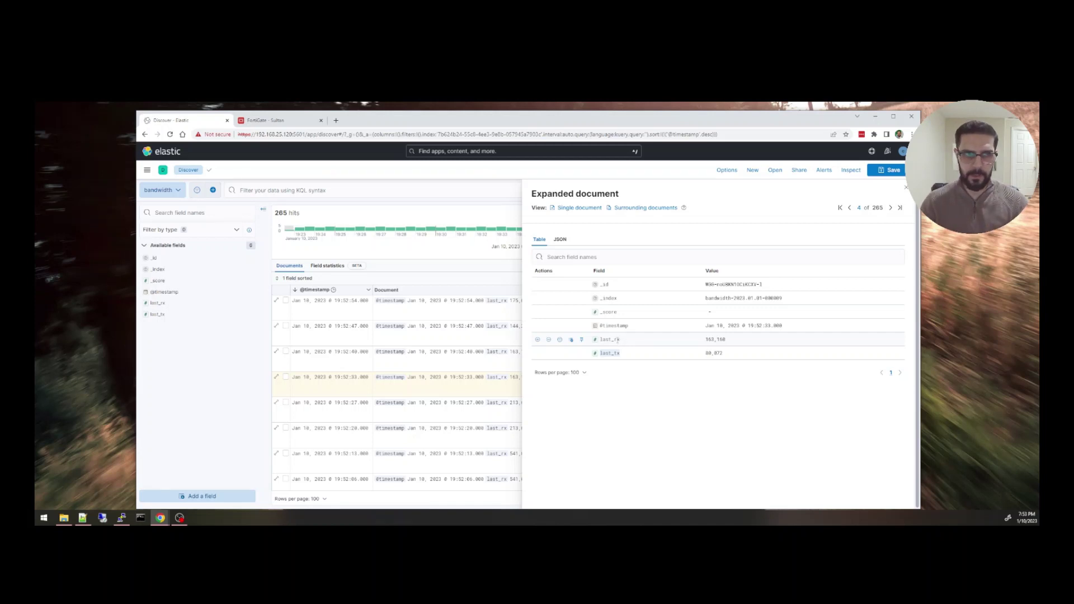
- Go to Stack Management > Data Views > bandwidth > Scripted fields and add a scripted field
click(147, 170)
scroll(168, 363, down, 5)
click(178, 479)
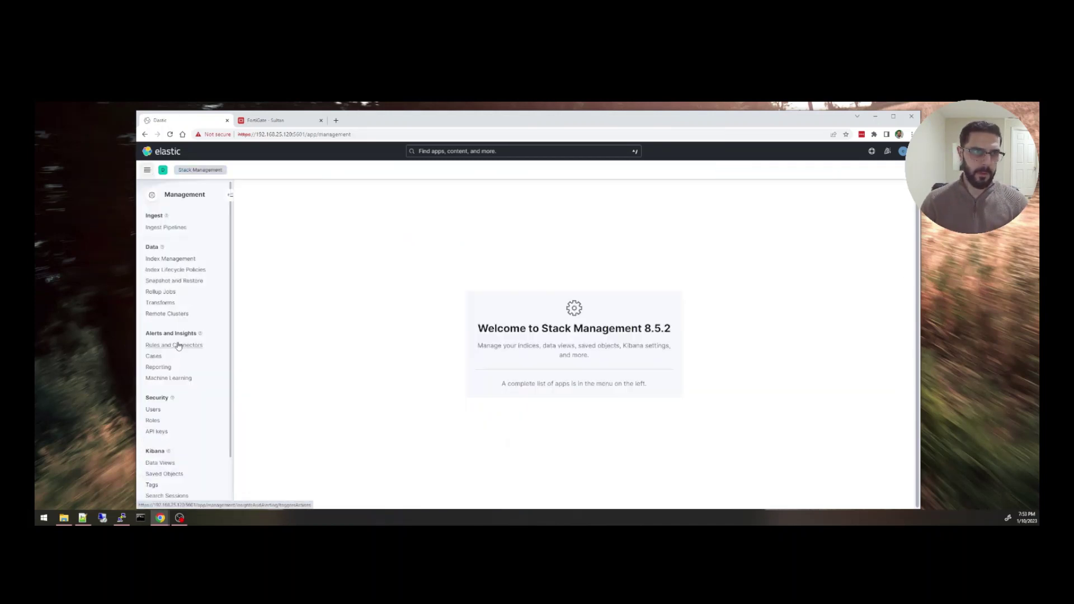
scroll(177, 344, down, 1)
click(168, 406)
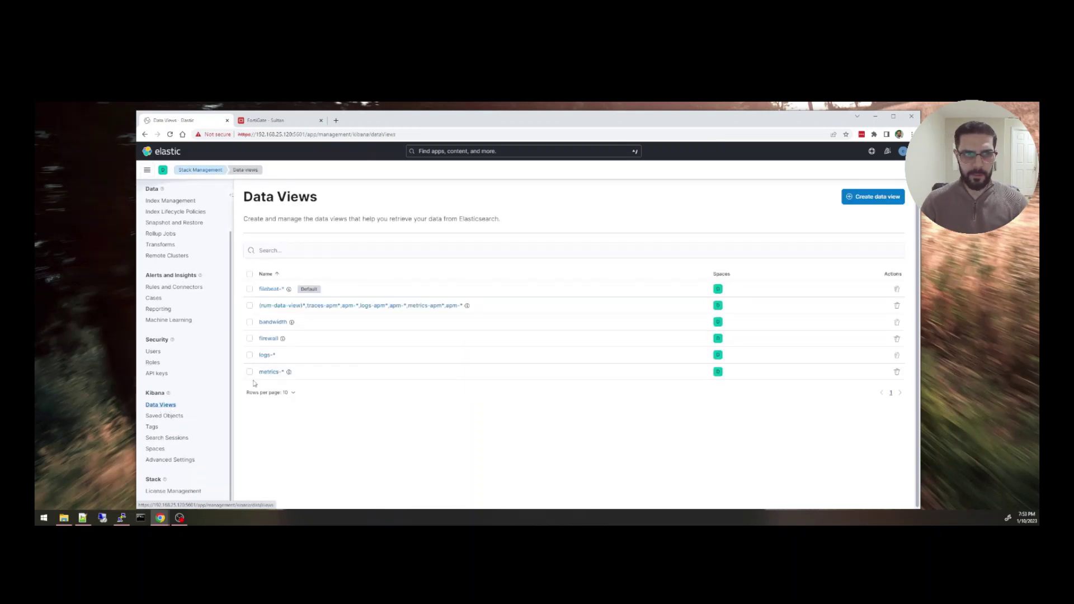
click(270, 325)
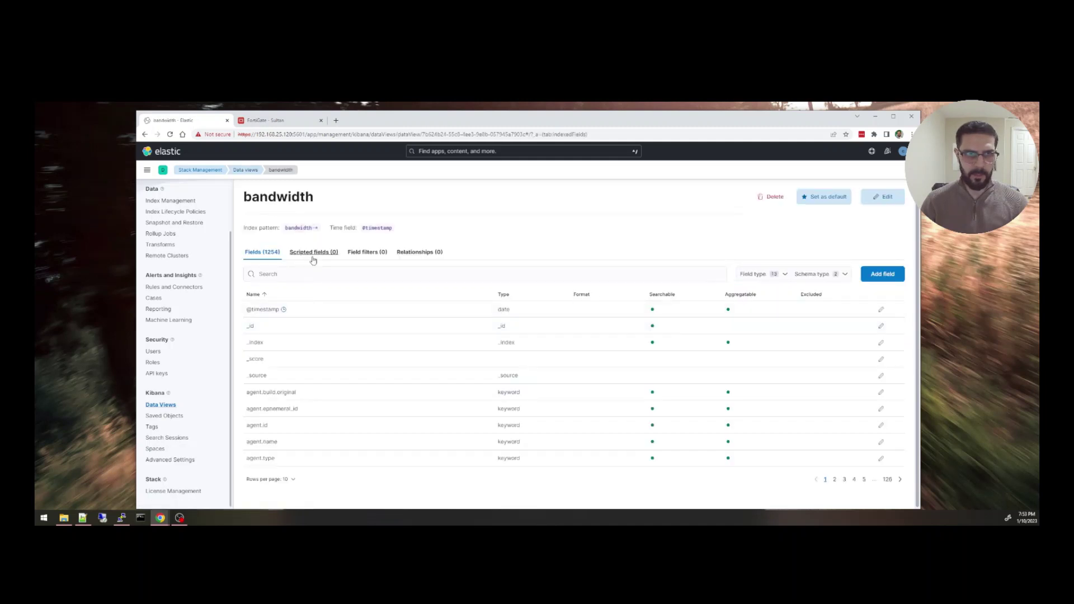
click(314, 253)
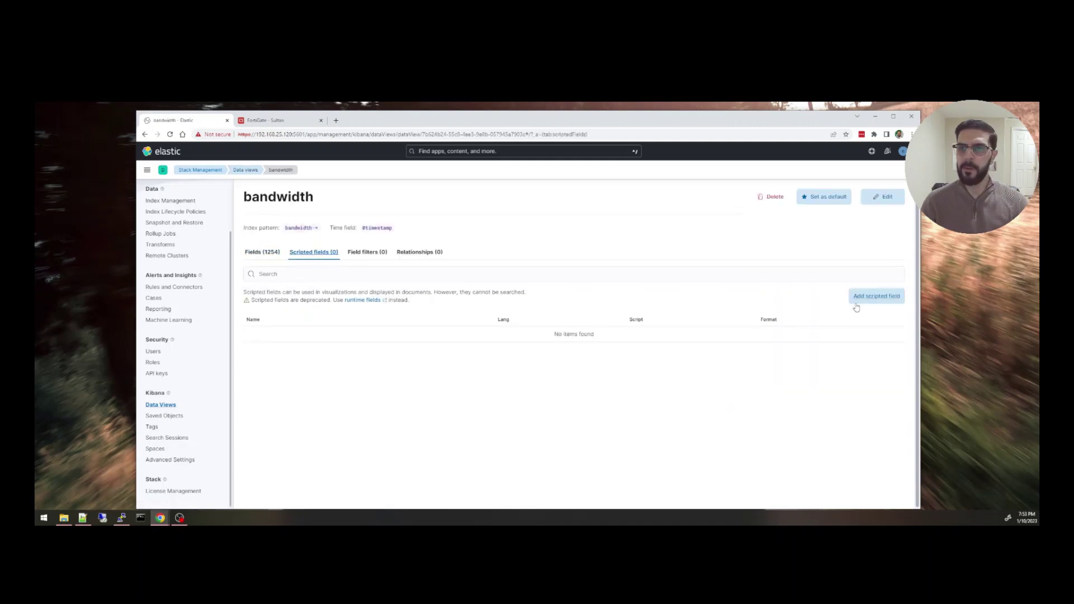
click(877, 296)
- Name the field total_bw, keep painless, and copy the example field-access syntax
scroll(456, 308, down, 5)
scroll(319, 246, up, 4)
click(298, 269)
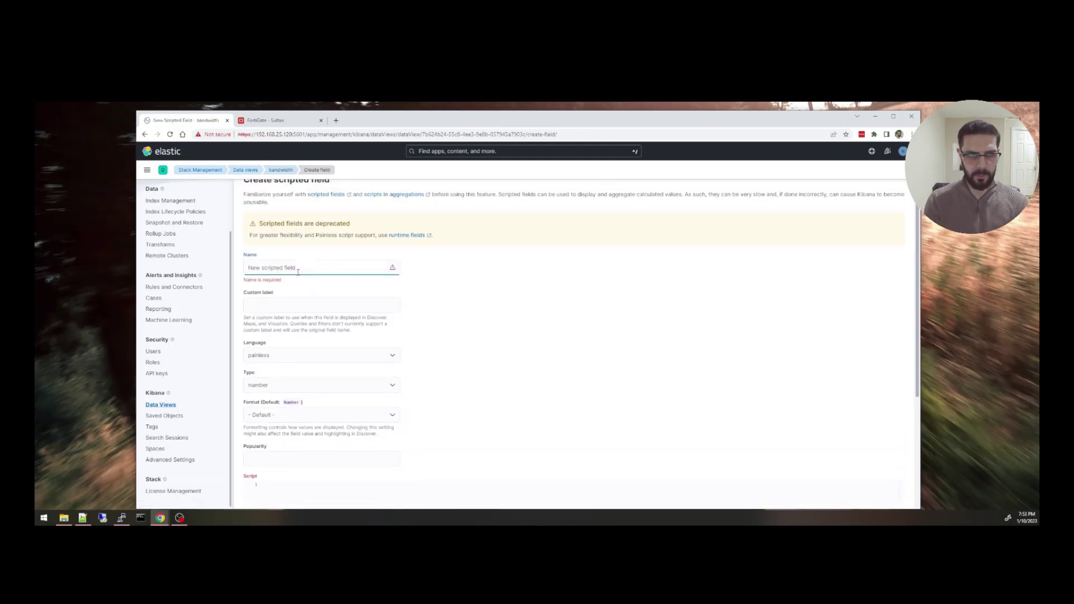
text(total_bw)
scroll(291, 274, down, 2)
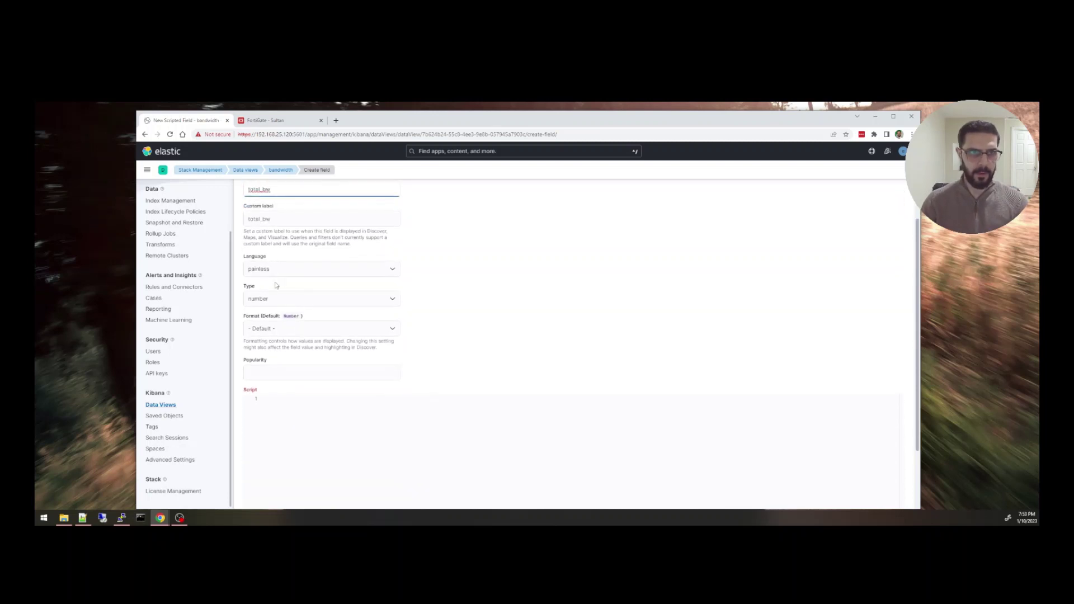
click(277, 272)
click(271, 279)
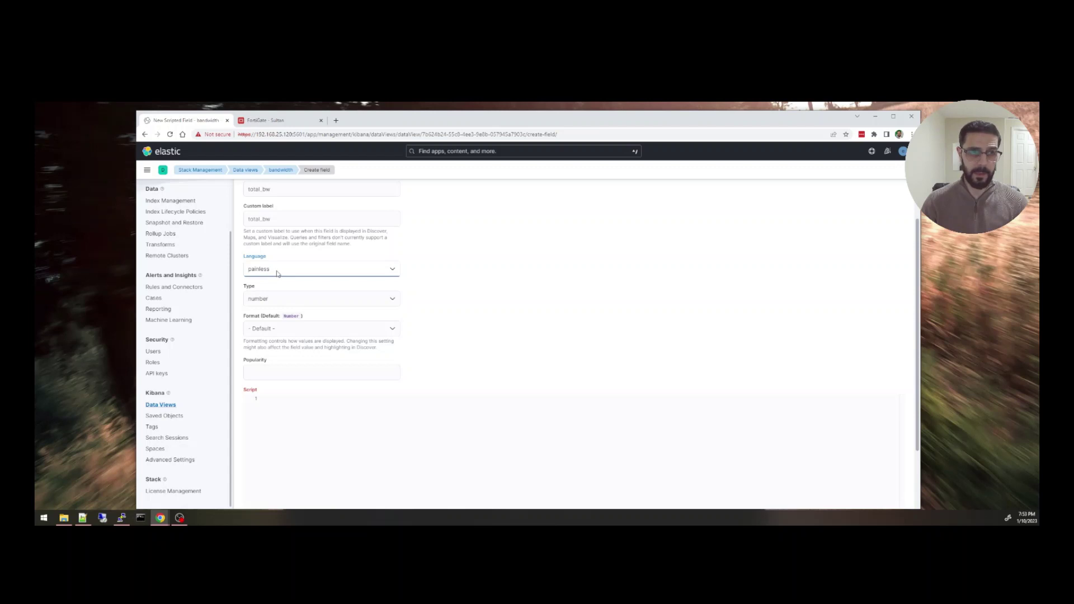
scroll(289, 391, down, 2)
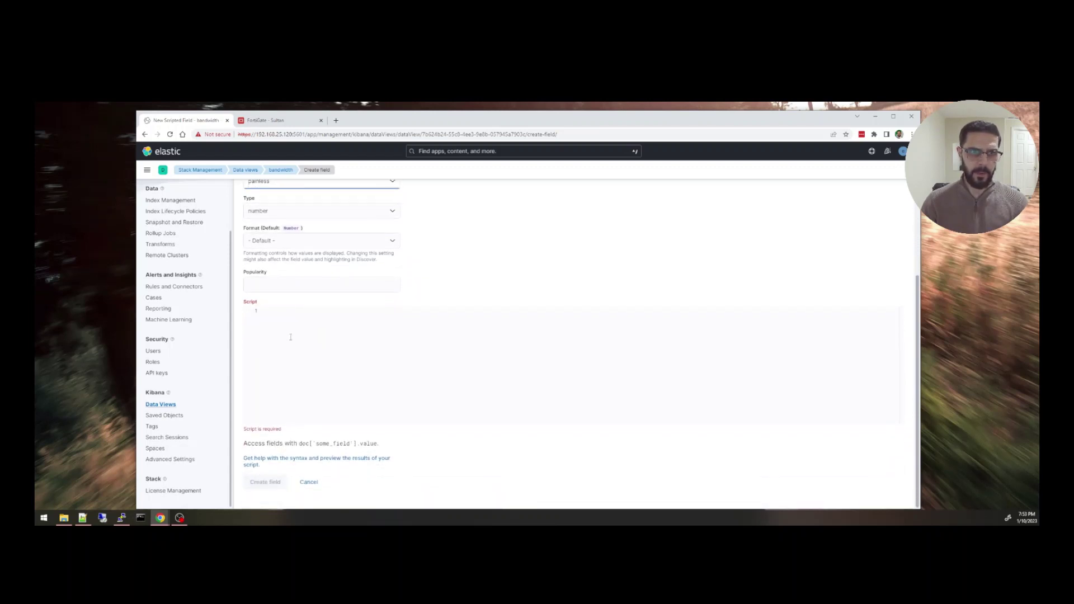
drag(299, 443, 377, 443)
key(ctrl+c)
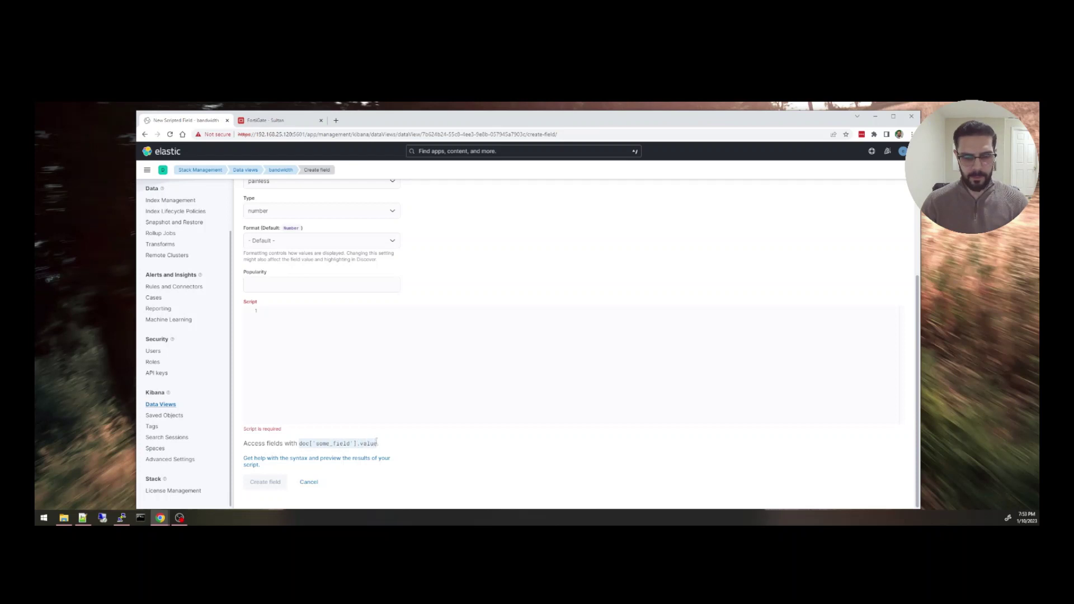
- Write the script doc['last_rx'].value + doc['last_tx'].value from the pasted example
click(283, 309)
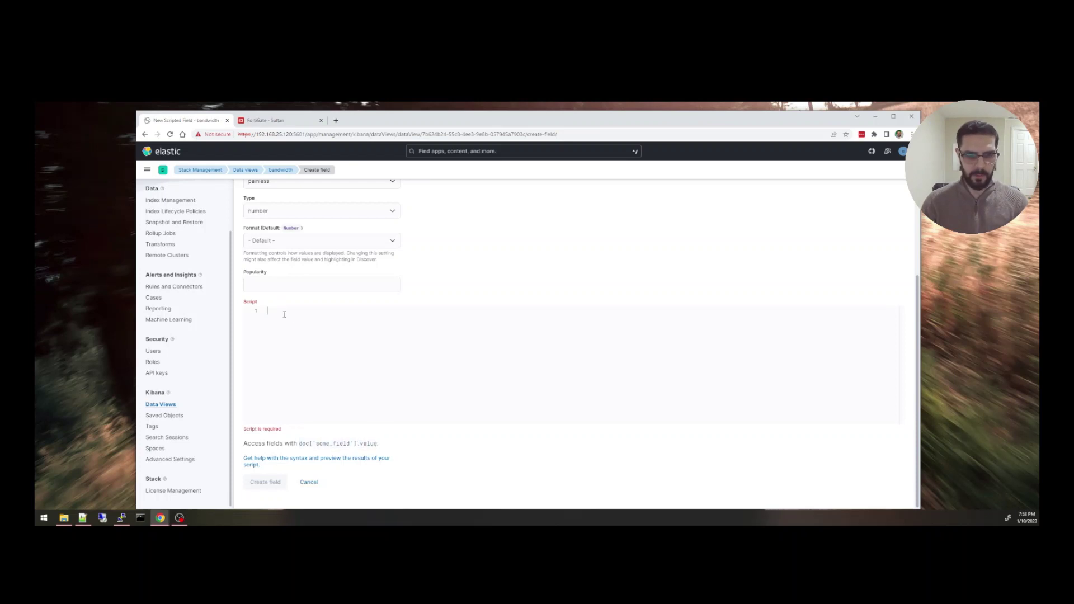
key(ctrl+v)
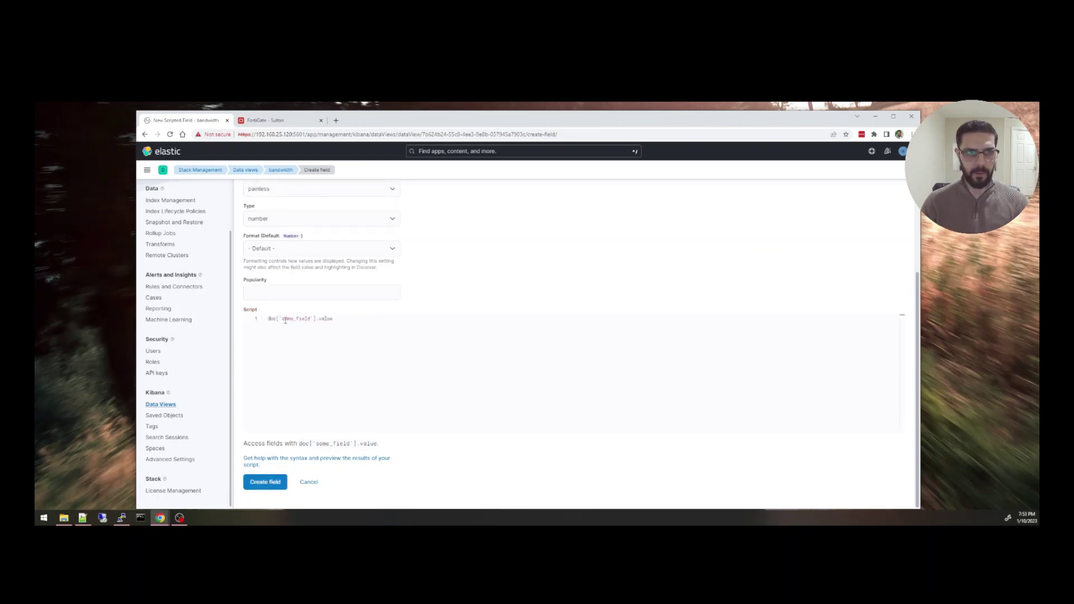
double_click(287, 320)
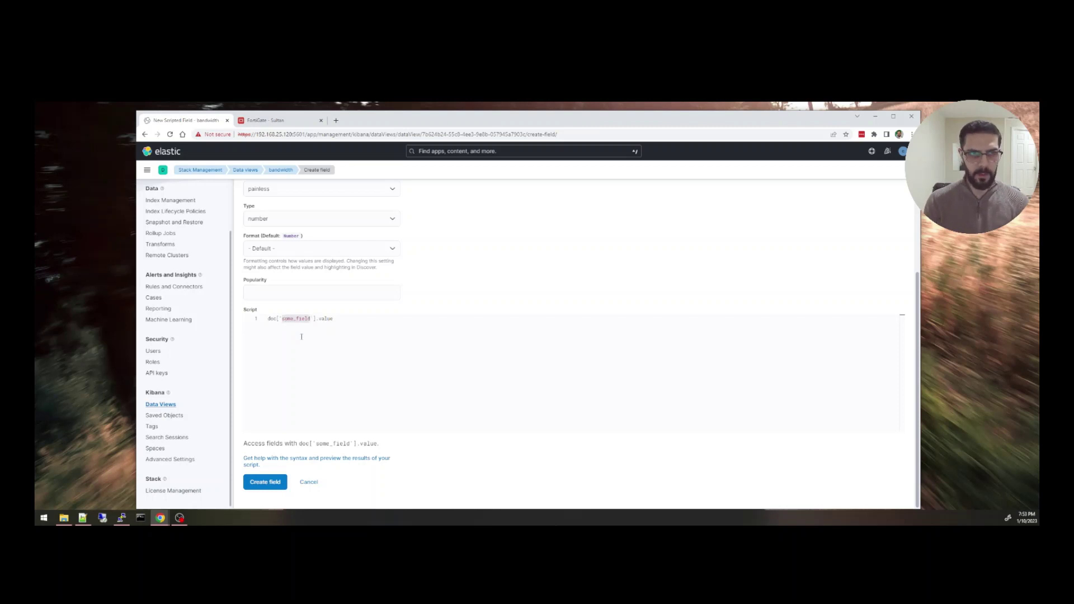
text(last)
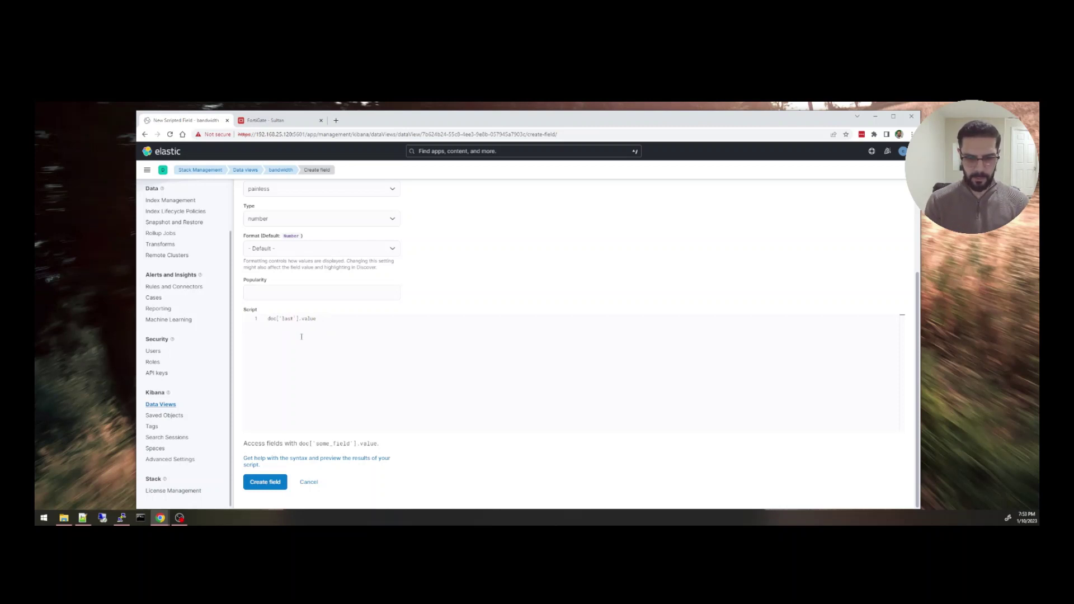
text(_co)
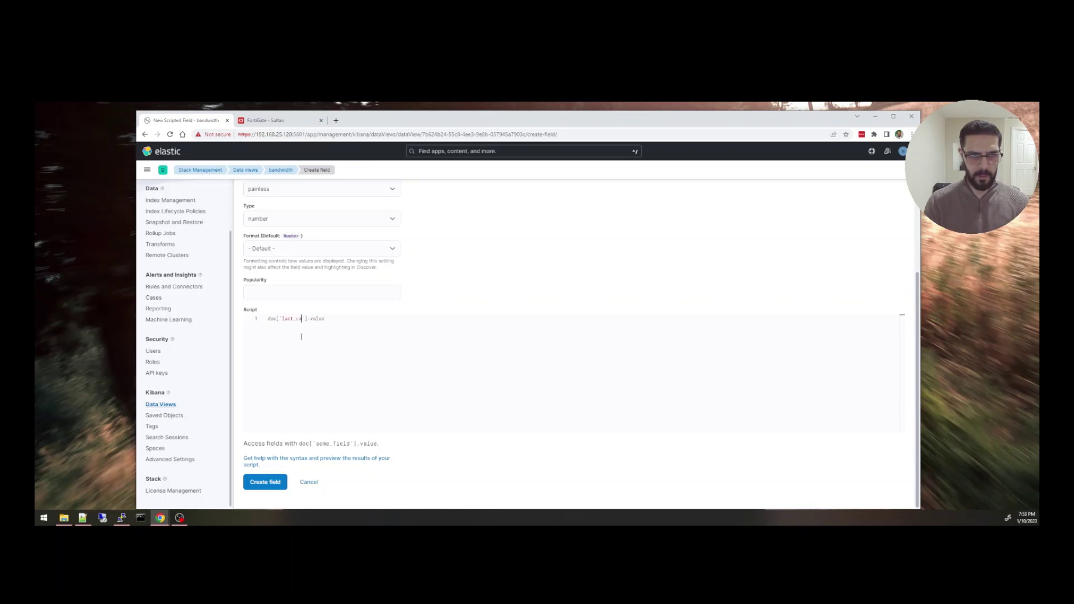
click(339, 323)
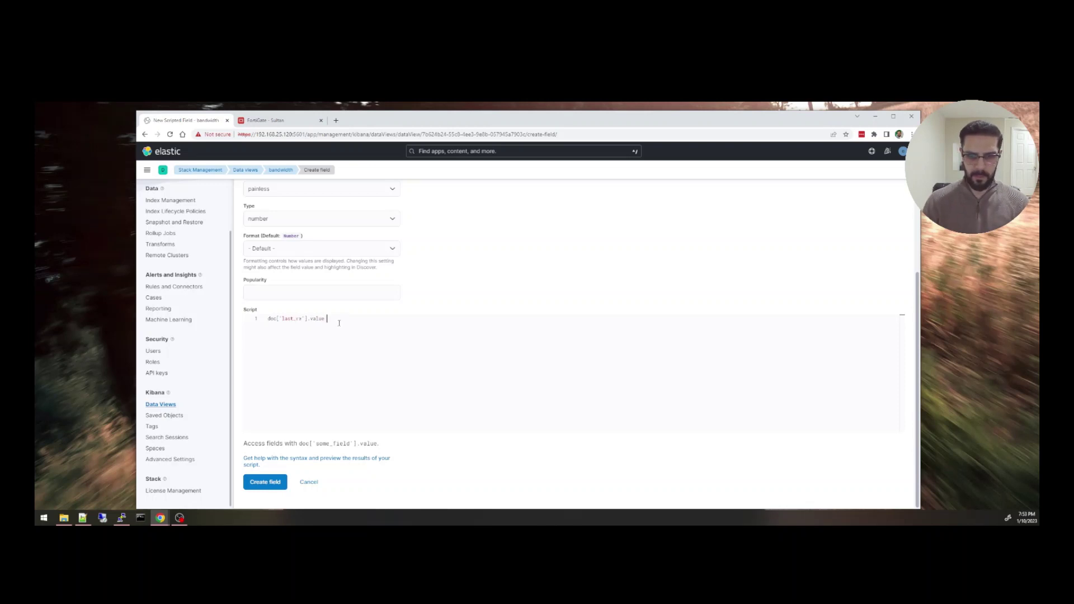
text(+)
key(ctrl+v)
double_click(353, 319)
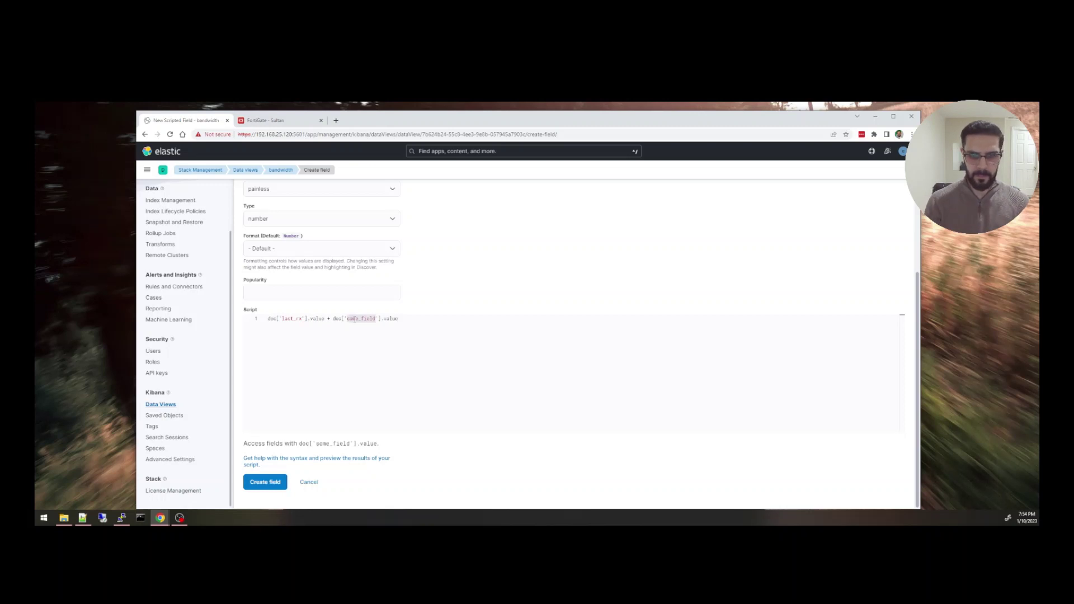
text(last_t)
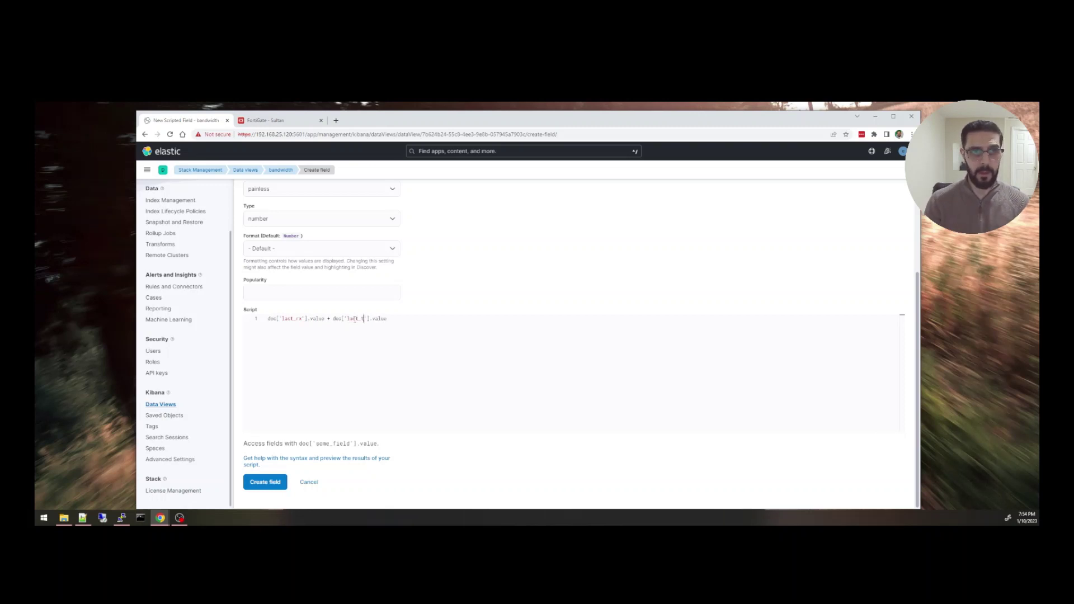
text(x)
- Review the total_bw script, selecting its last_rx expression to check it
scroll(328, 332, up, 2)
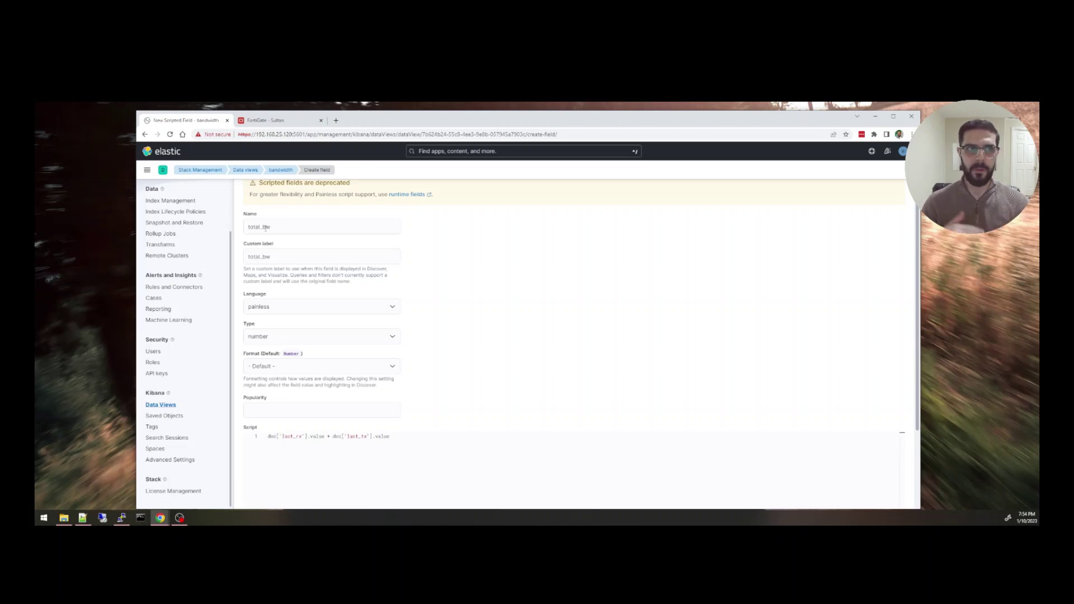
scroll(267, 232, up, 1)
scroll(274, 247, down, 2)
scroll(273, 257, up, 3)
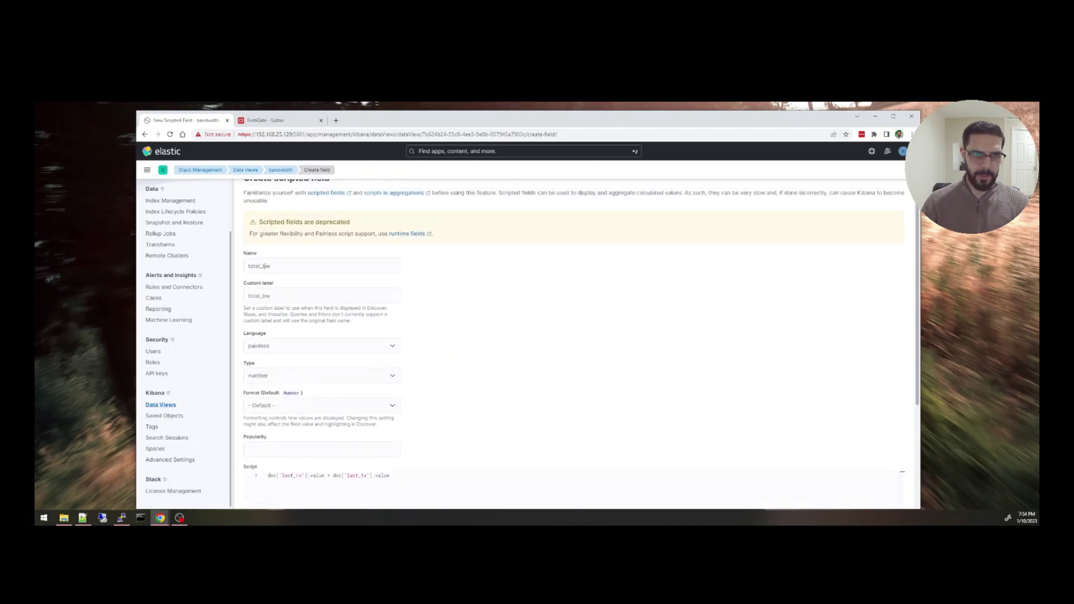
scroll(313, 497, down, 3)
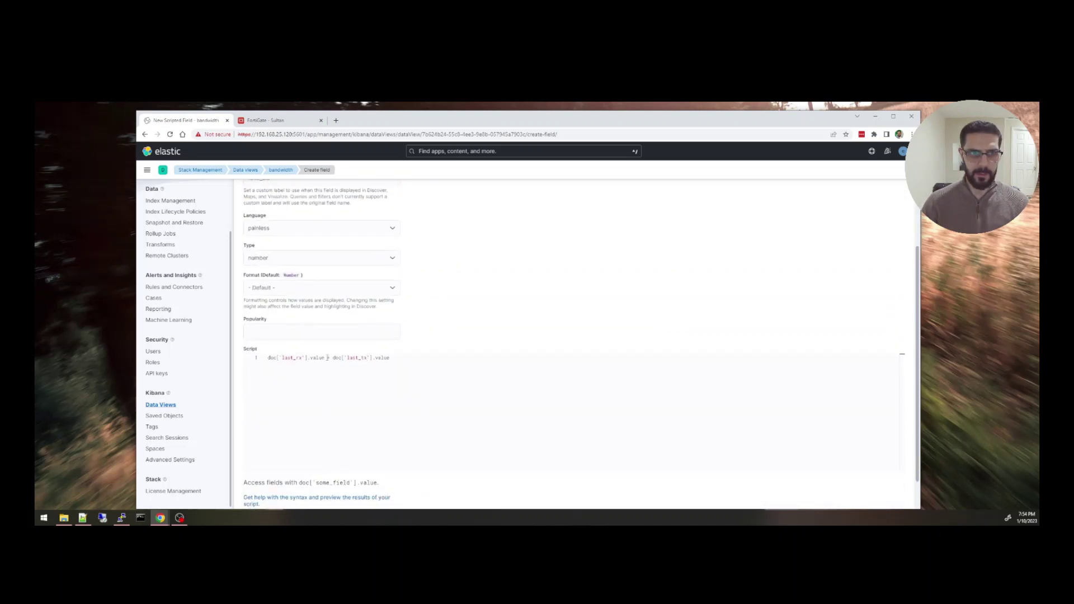
drag(327, 358, 269, 358)
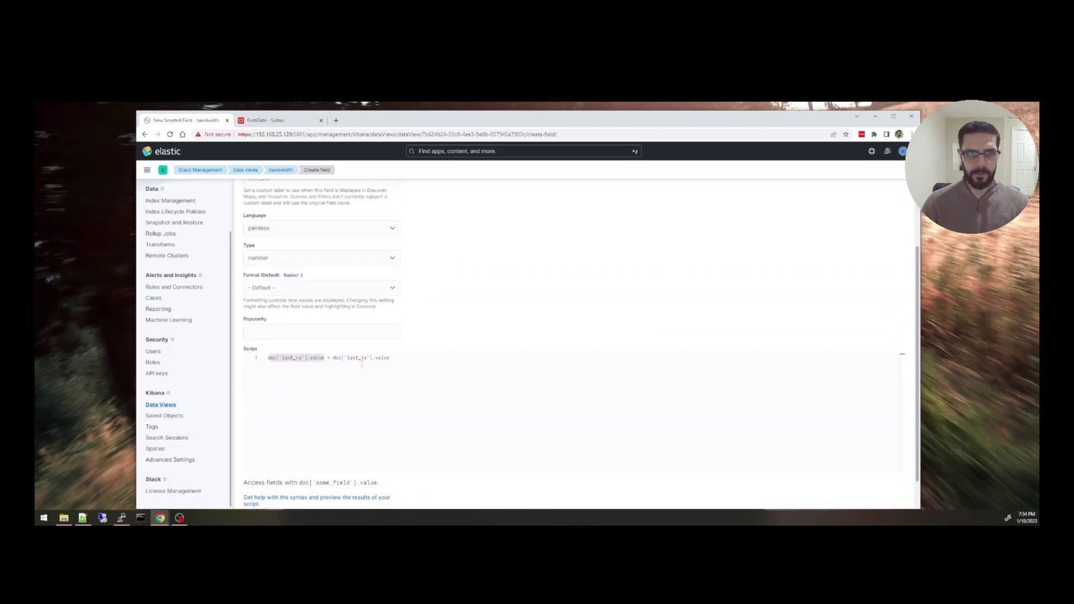
scroll(361, 363, down, 1)
- Create the total_bw field and check its top values in the Discover sidebar
click(267, 481)
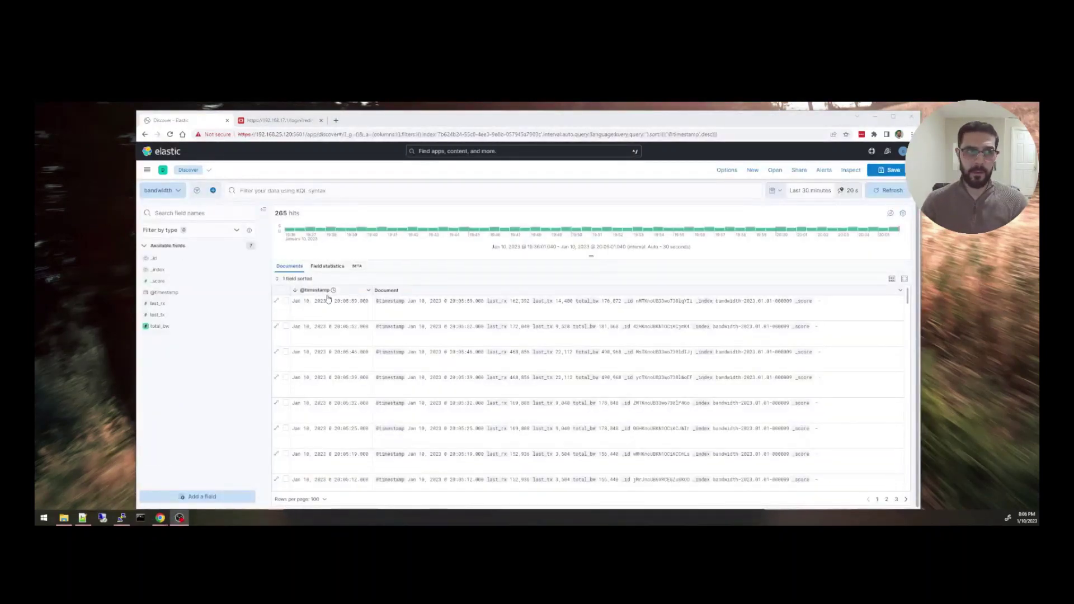
click(163, 329)
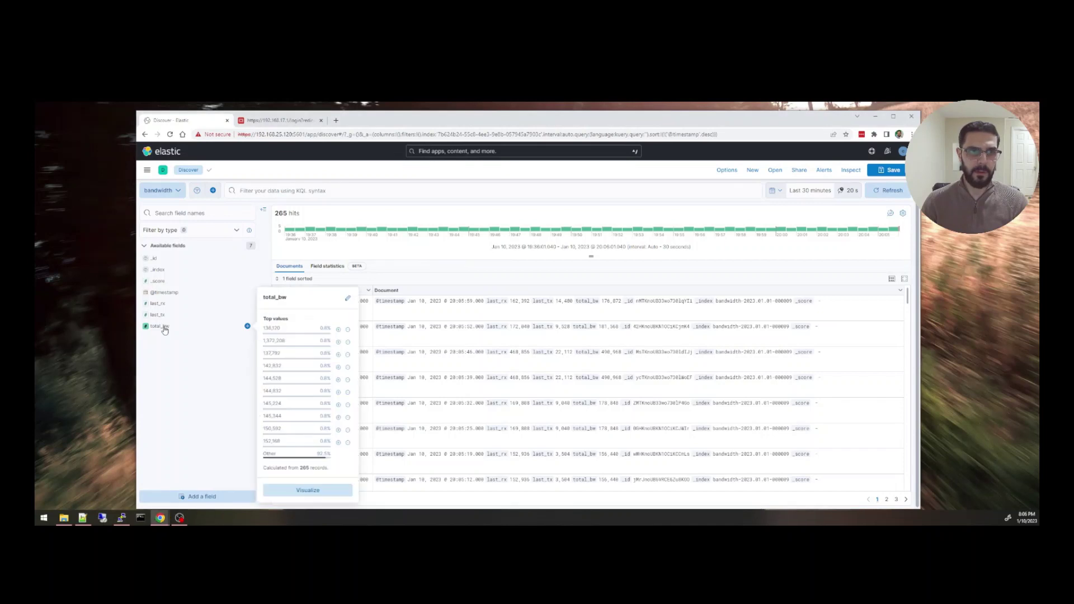
click(164, 328)
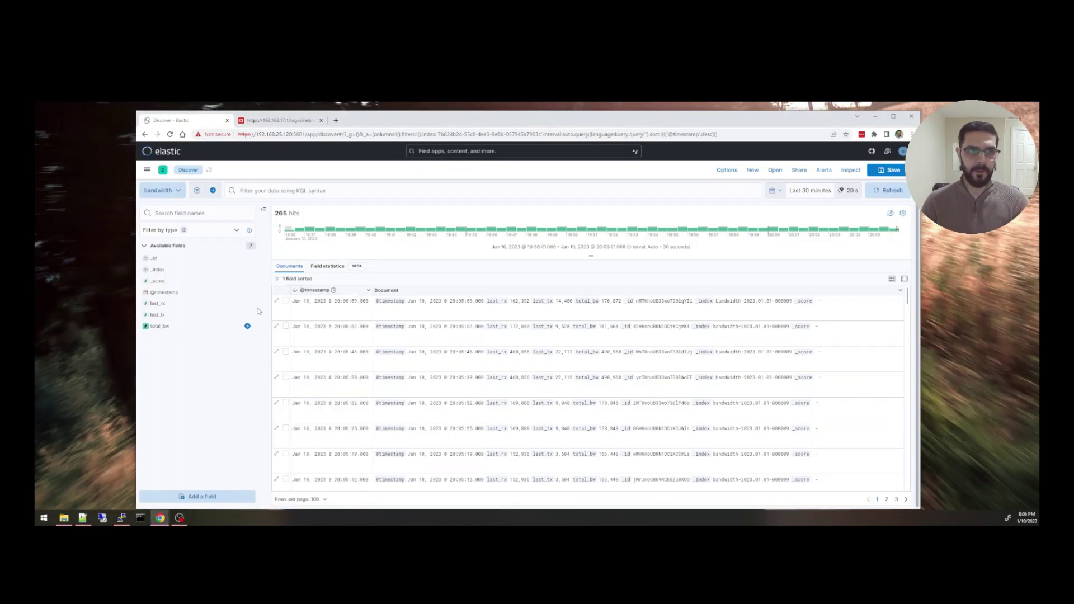
- Expand the first three bandwidth documents to compare last_rx, last_tx and total_bw
click(276, 301)
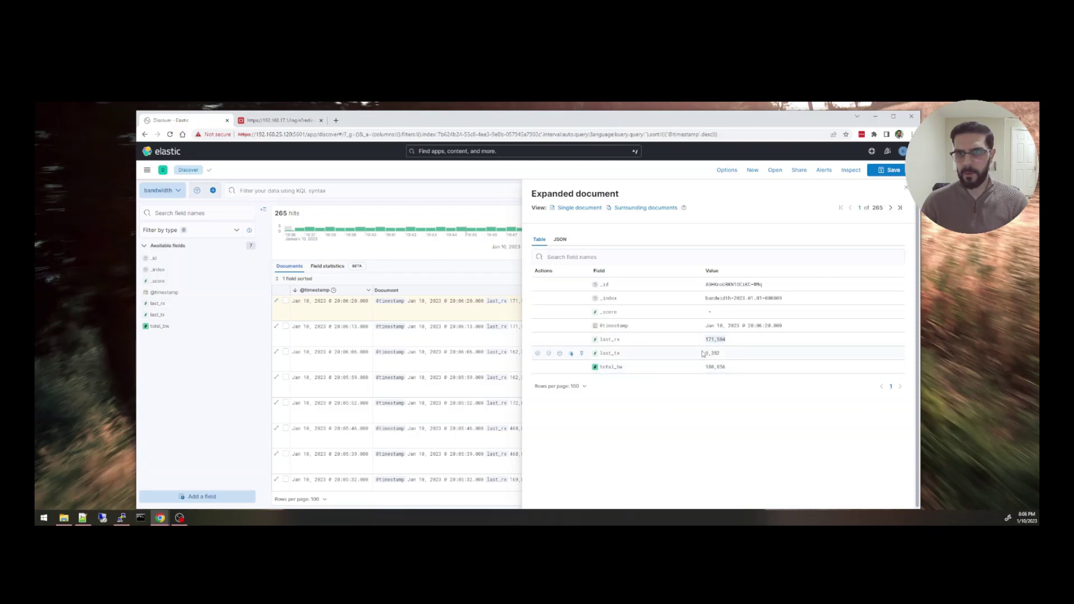
key(ctrl+plus)
key(ctrl+plus)
key(ctrl+plus)
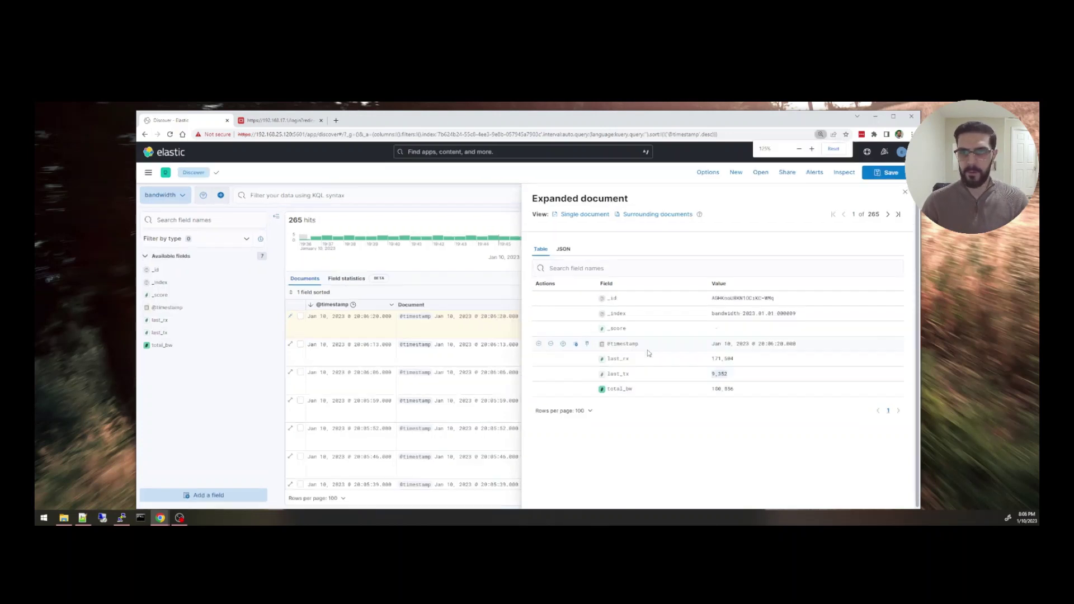
scroll(647, 415, down, 1)
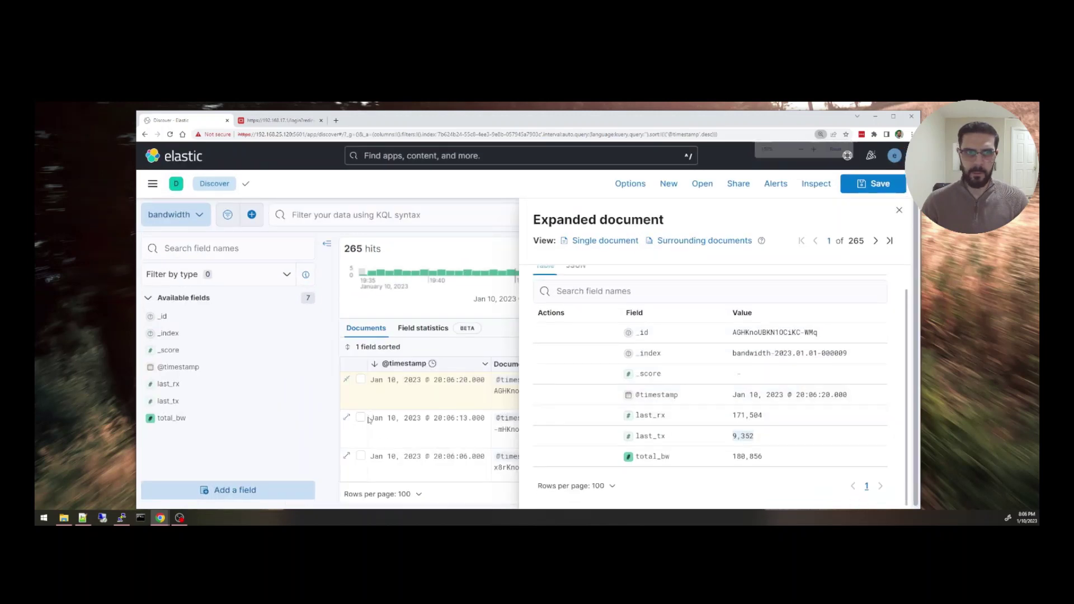
click(346, 418)
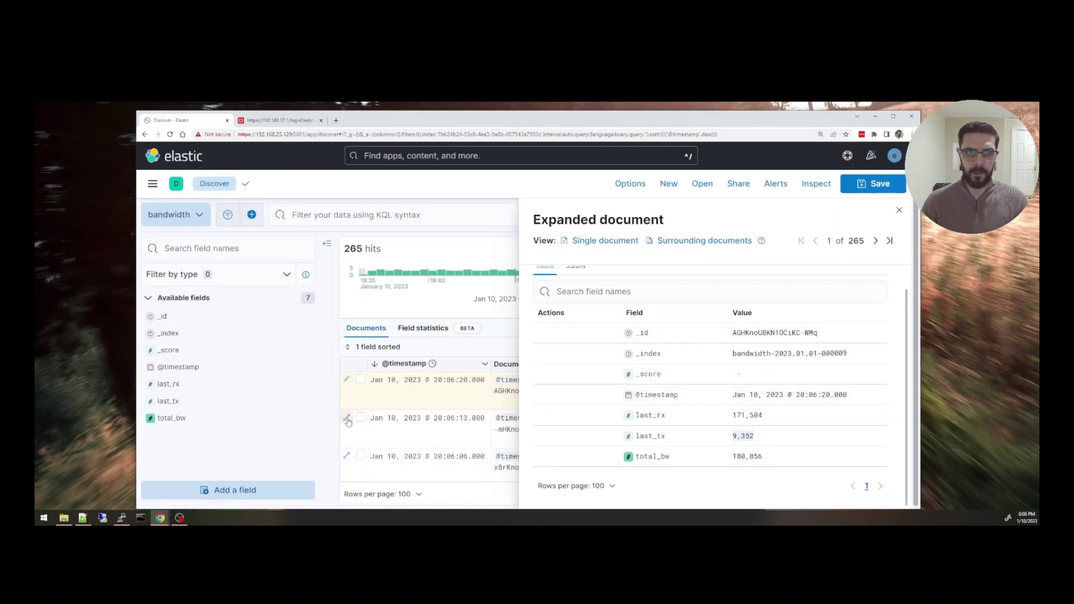
click(346, 456)
click(348, 381)
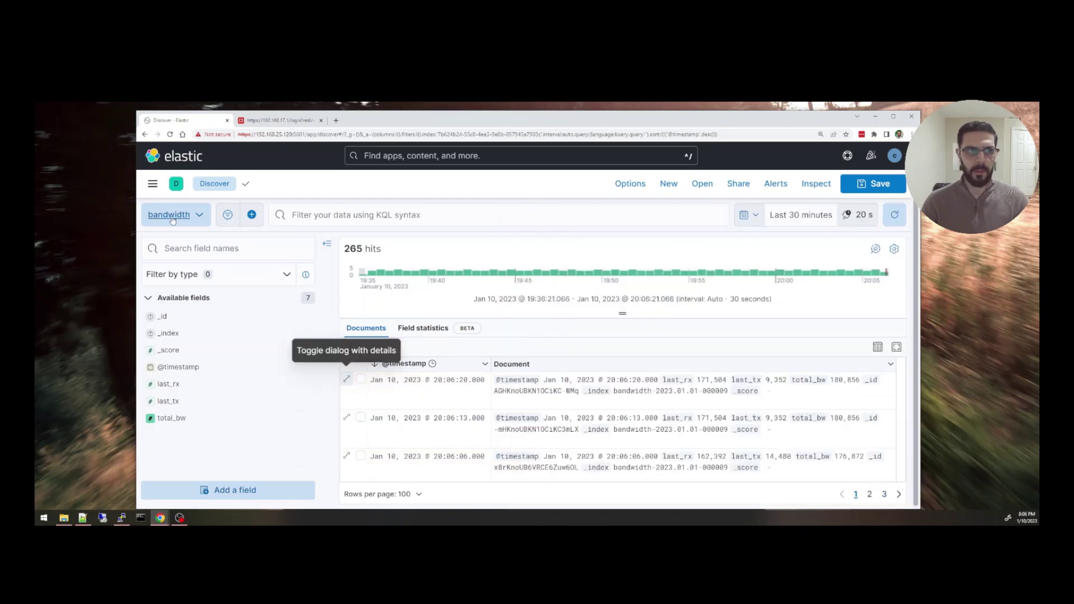
- Go to the Visualize Library from the main menu and begin a new visualization
click(152, 184)
scroll(185, 386, down, 5)
scroll(186, 390, up, 3)
scroll(185, 390, up, 3)
click(186, 400)
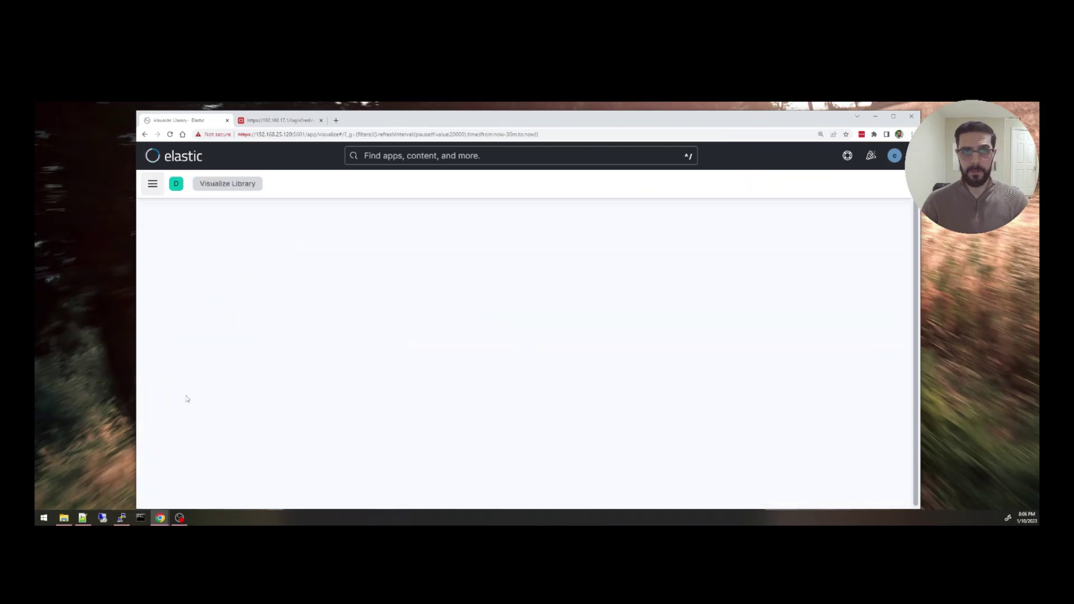
click(834, 229)
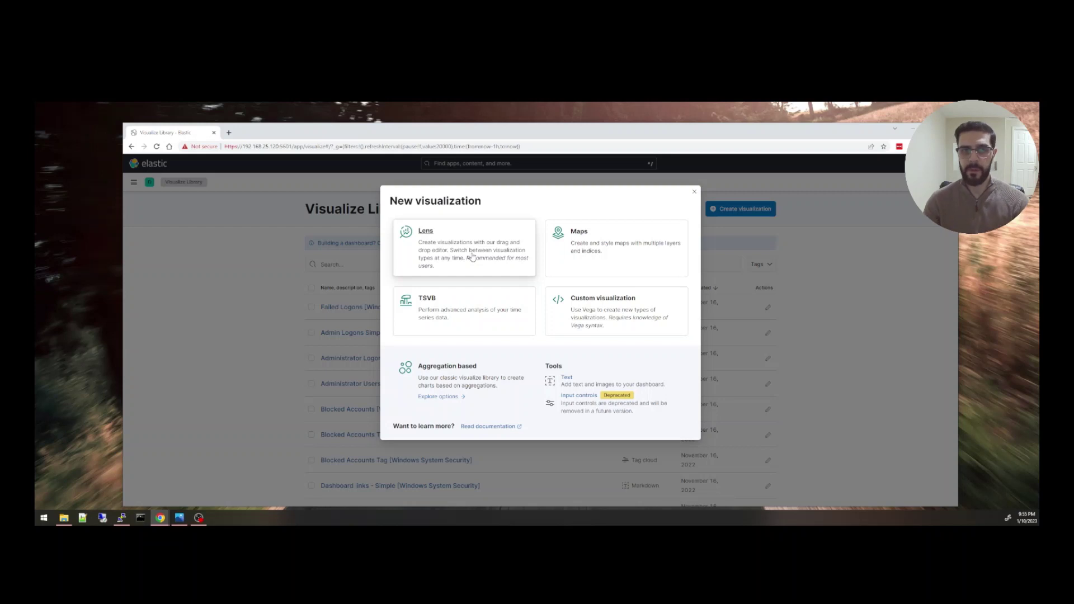
click(471, 256)
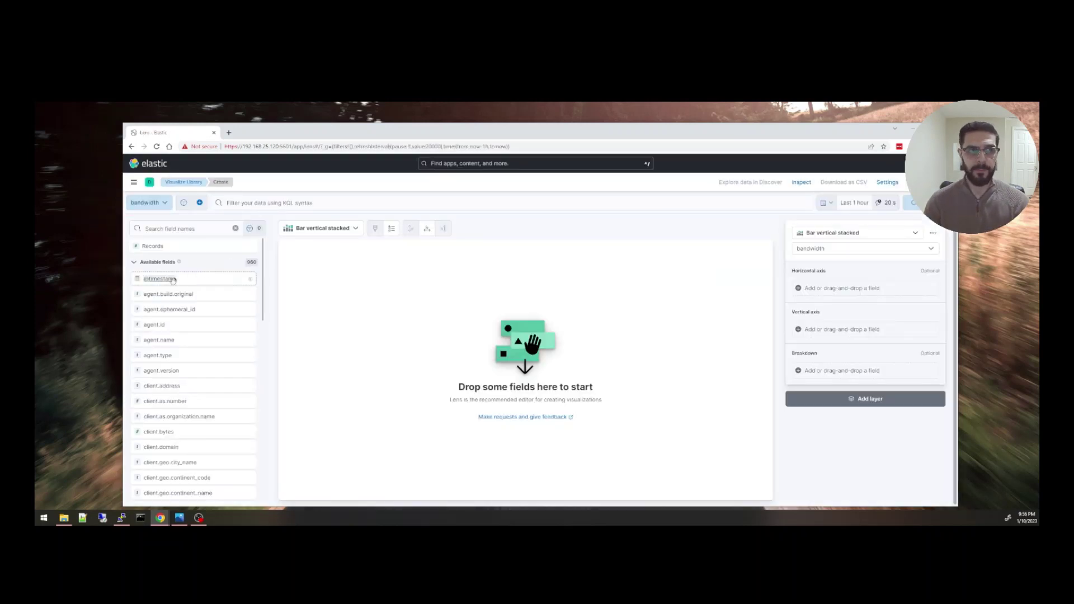
drag(173, 281, 505, 369)
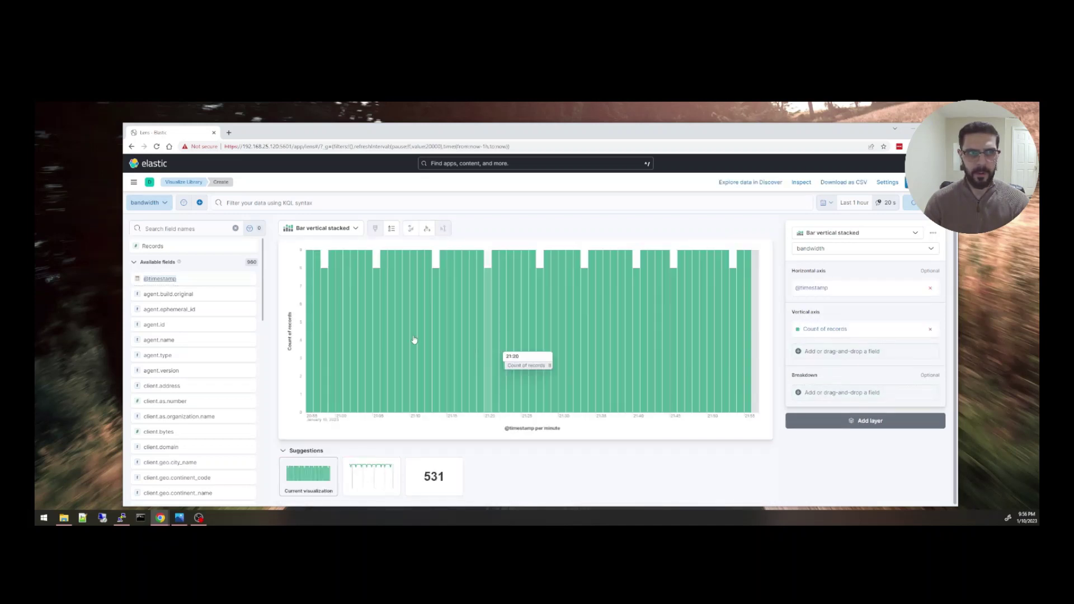
click(822, 334)
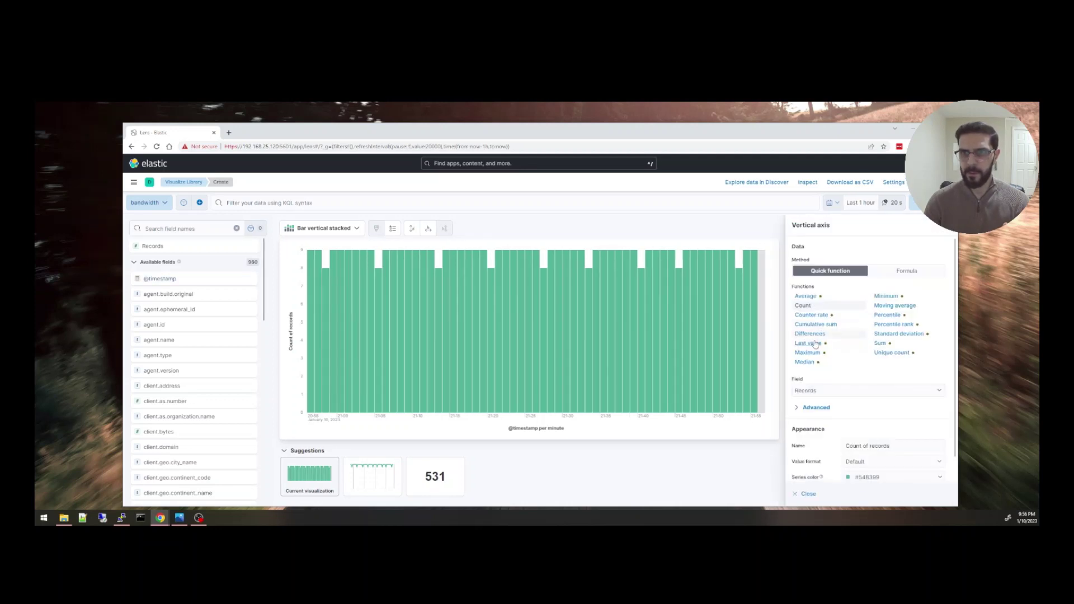
click(809, 344)
click(830, 395)
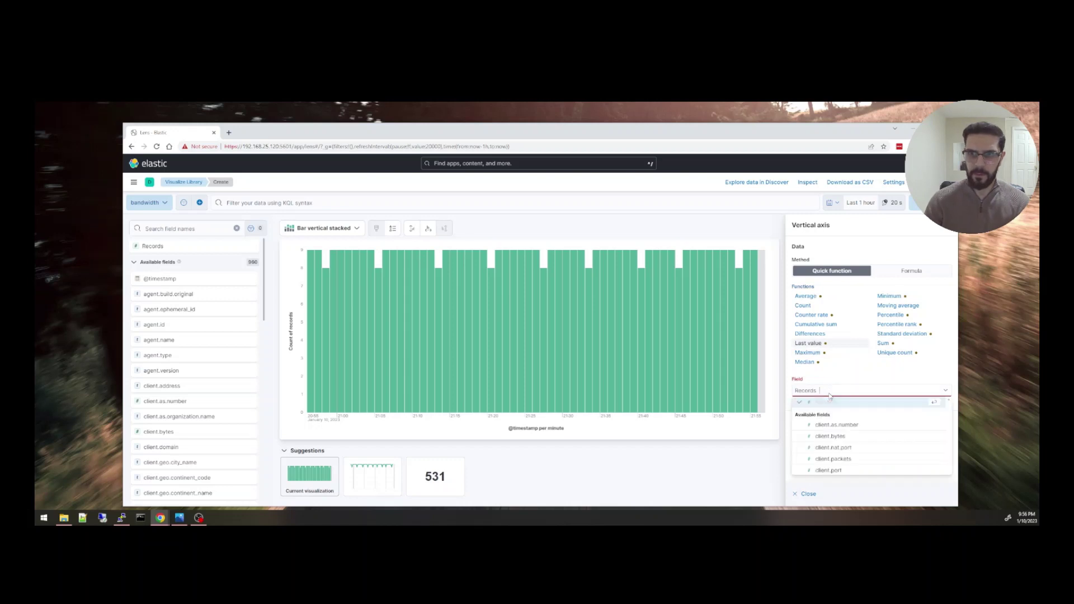
text(last_)
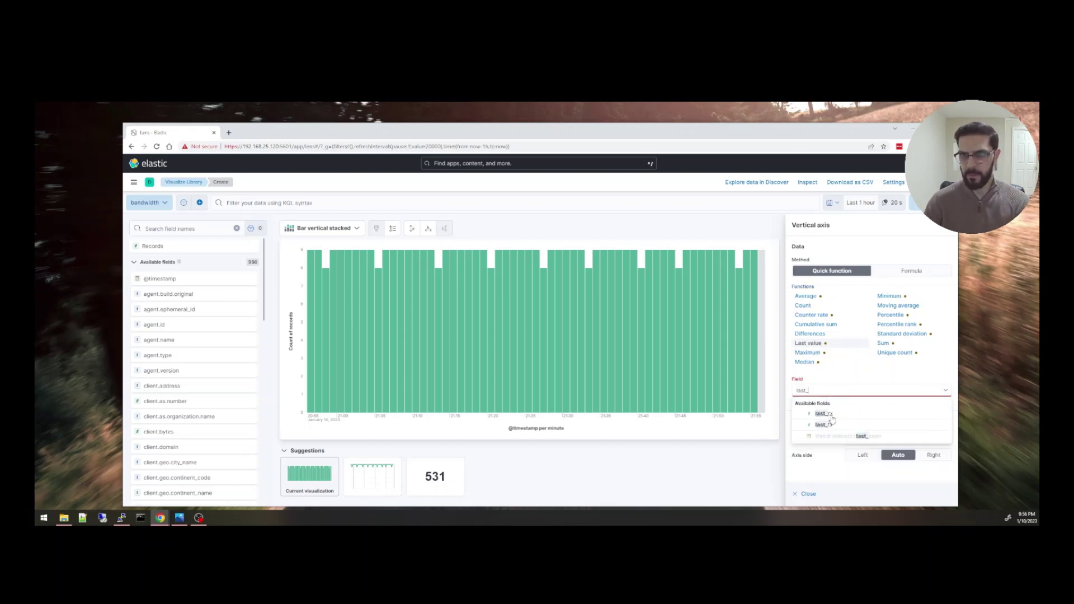
click(831, 416)
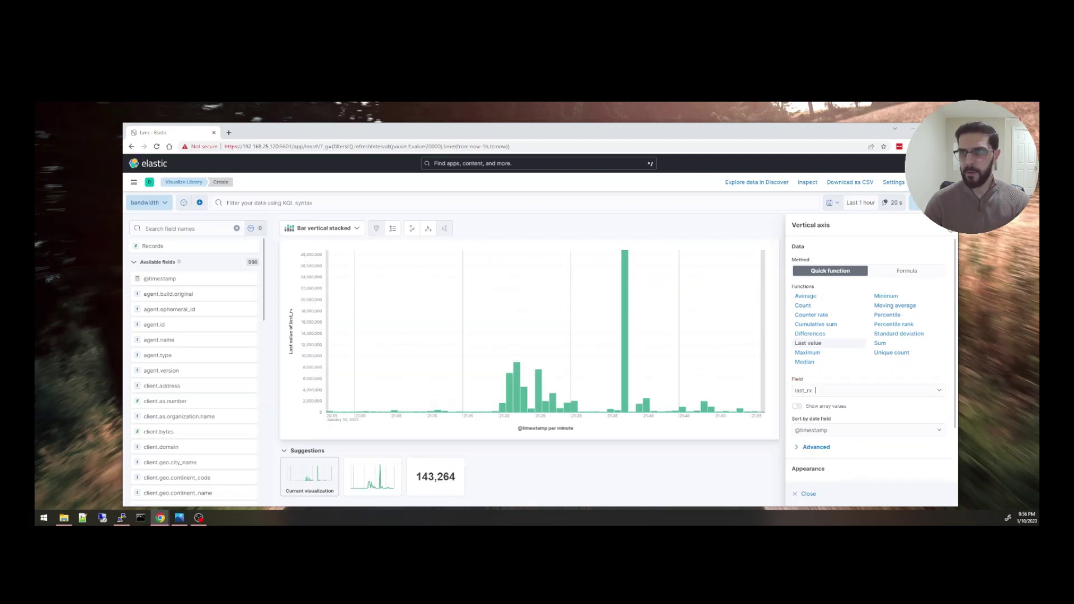
- Change the last_rx layer from Bar vertical stacked to an Area chart
key(Escape)
click(818, 251)
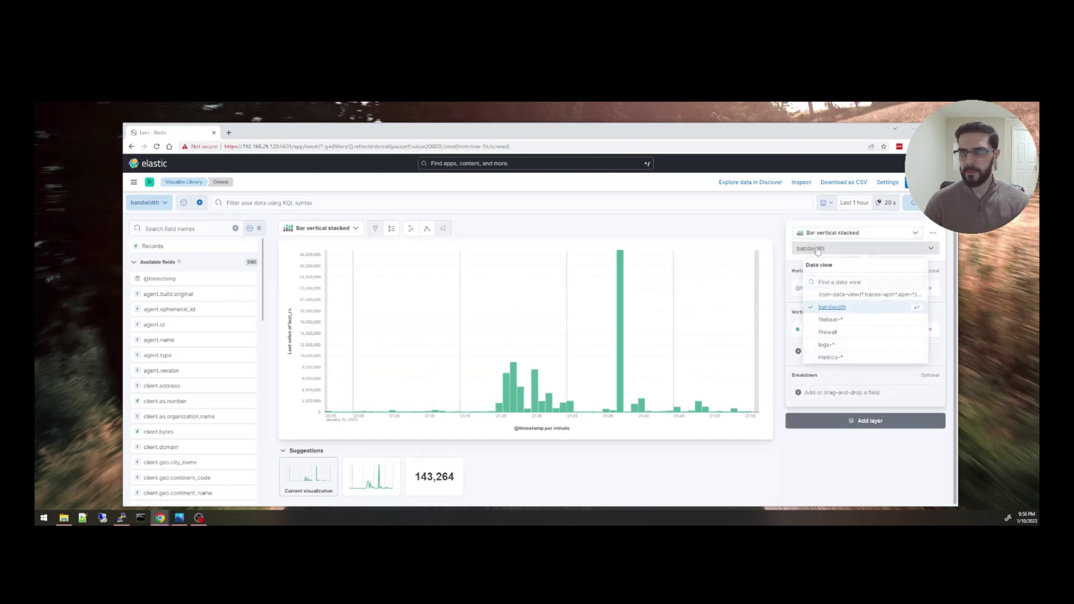
click(824, 234)
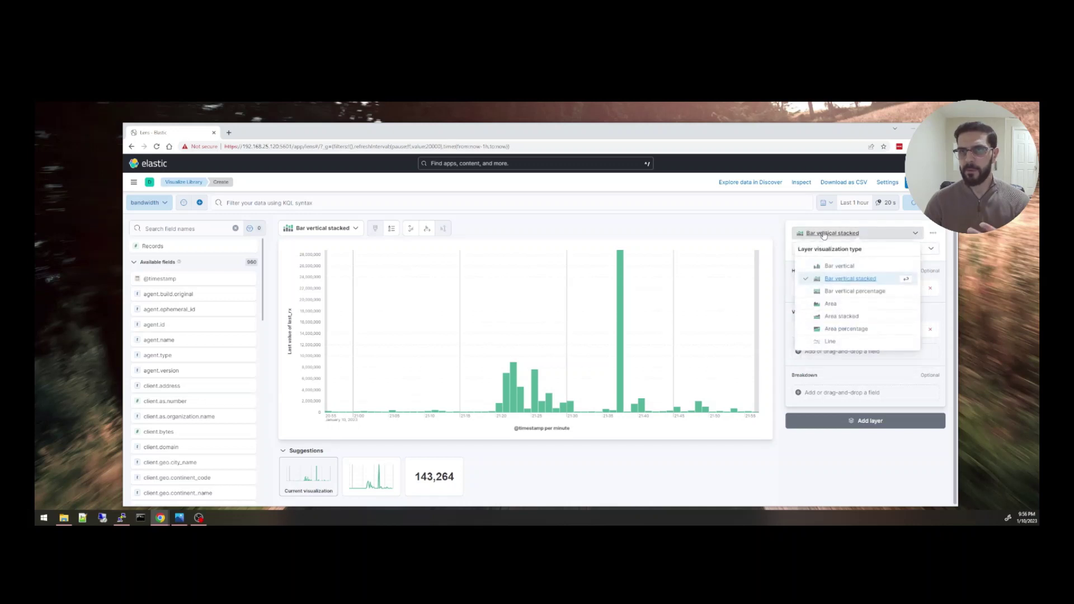
click(831, 307)
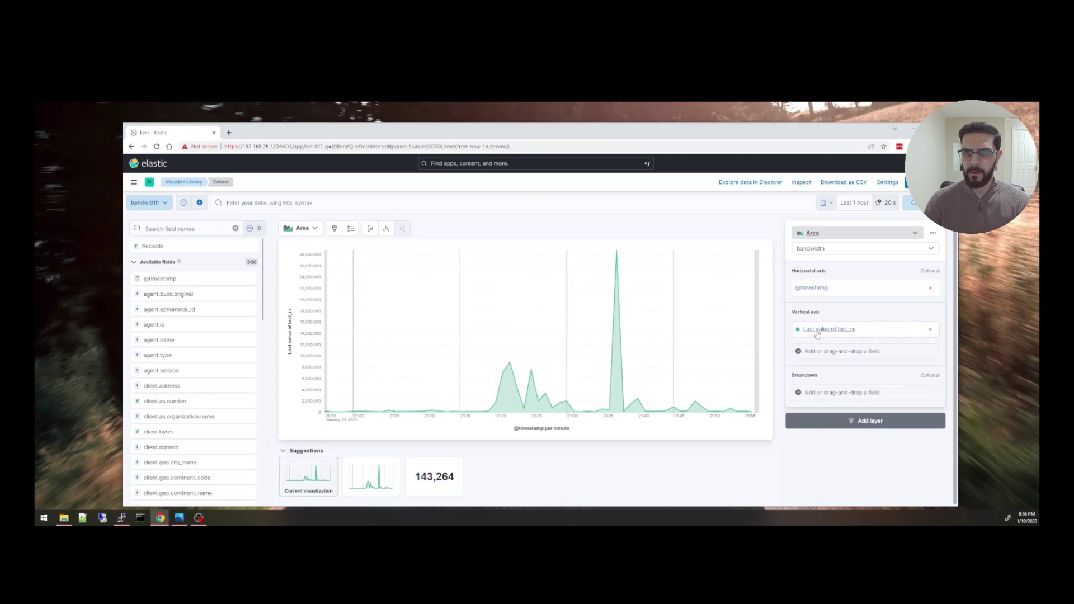
mouse_move(618, 254)
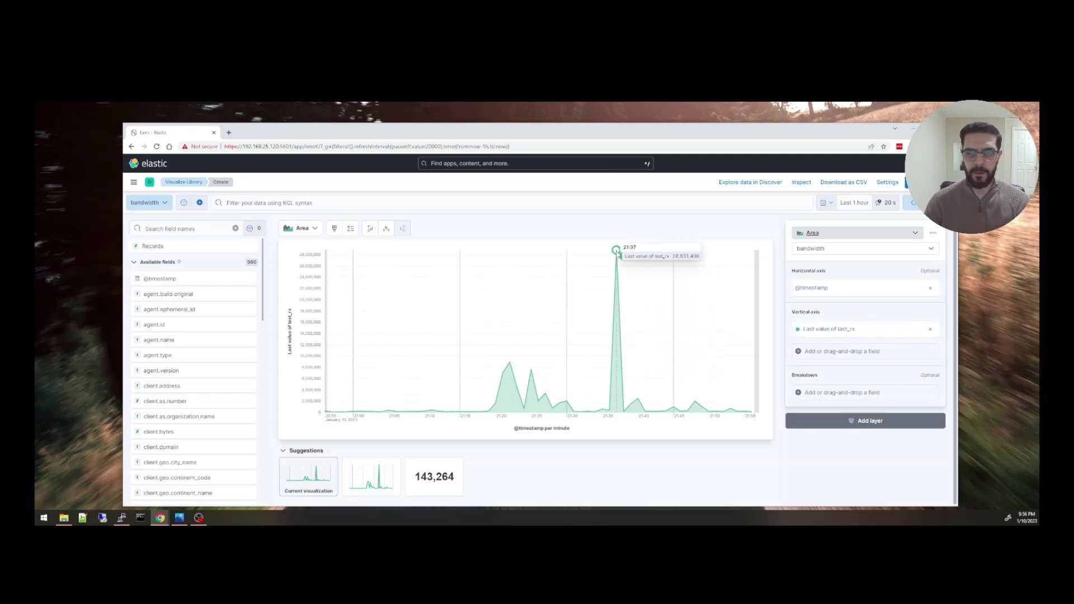
mouse_move(510, 364)
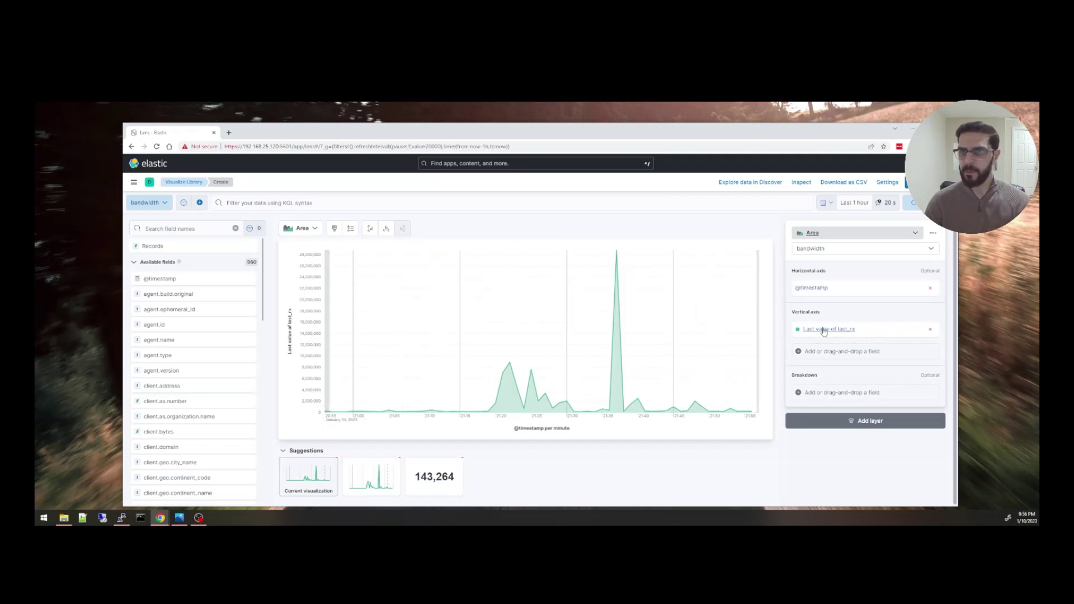
click(825, 329)
scroll(866, 330, down, 1)
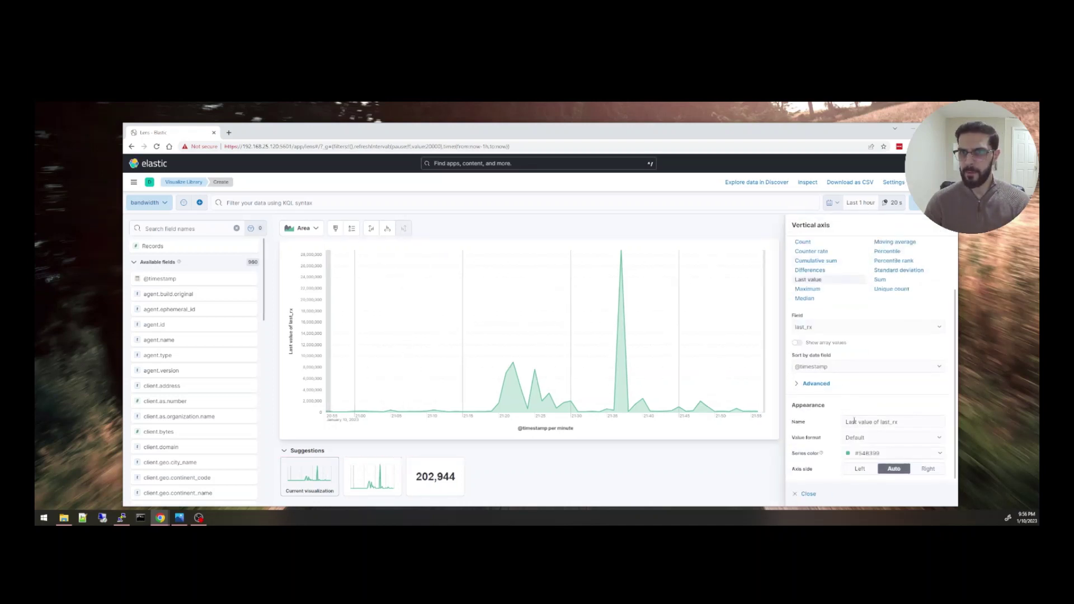
click(874, 438)
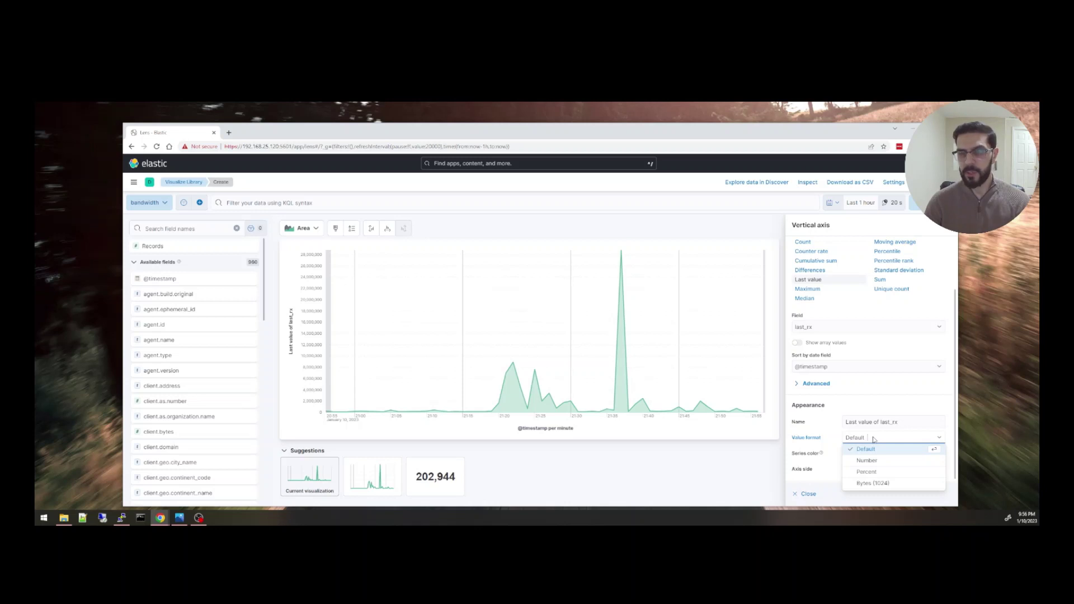
key(ctrl+plus)
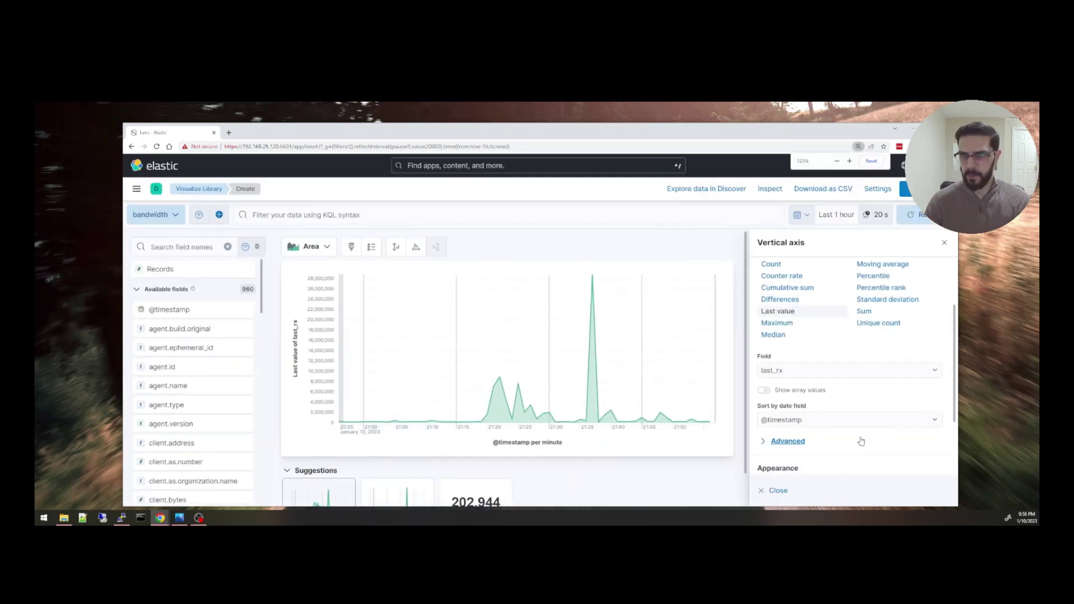
scroll(862, 441, down, 1)
click(858, 422)
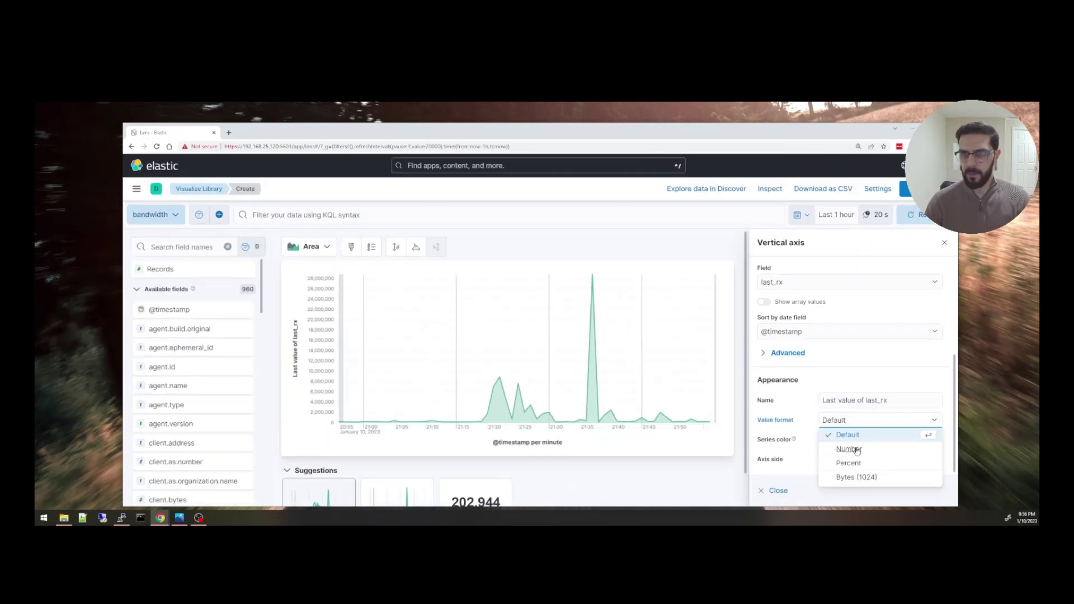
click(856, 477)
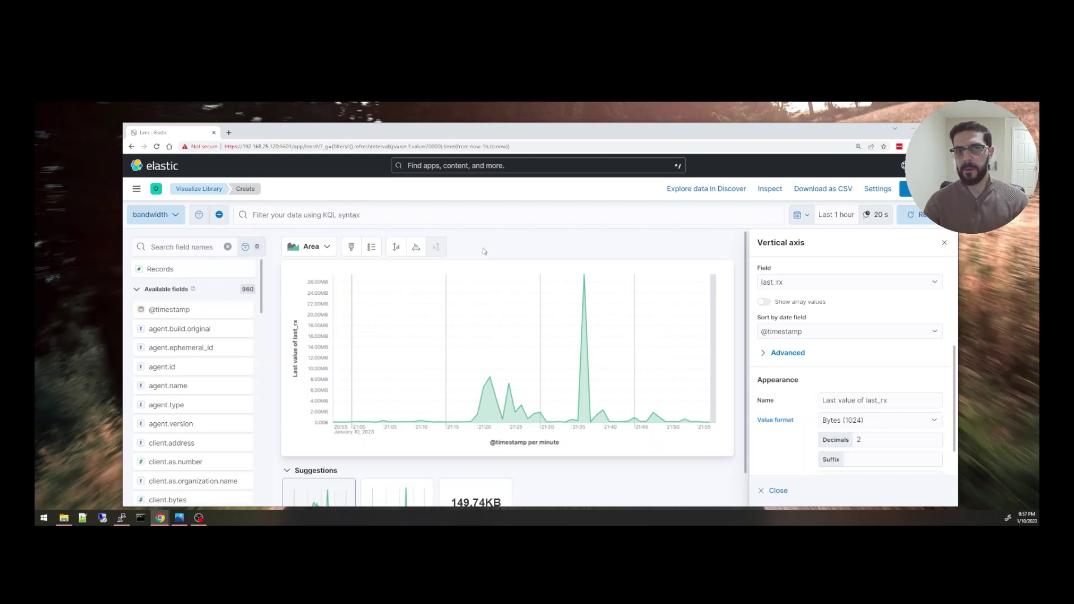
click(864, 420)
click(857, 459)
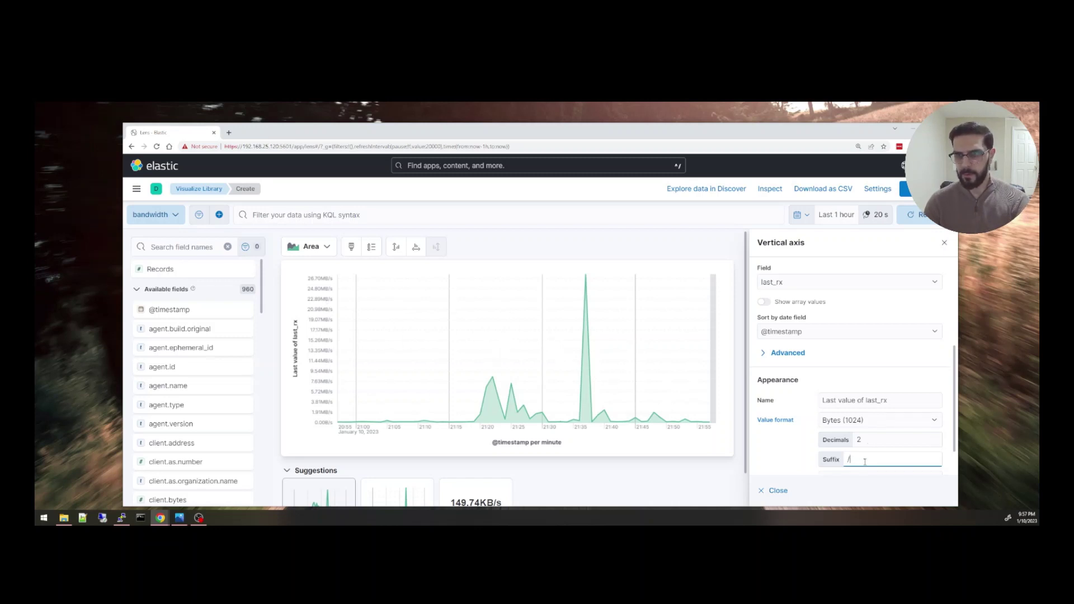
click(873, 420)
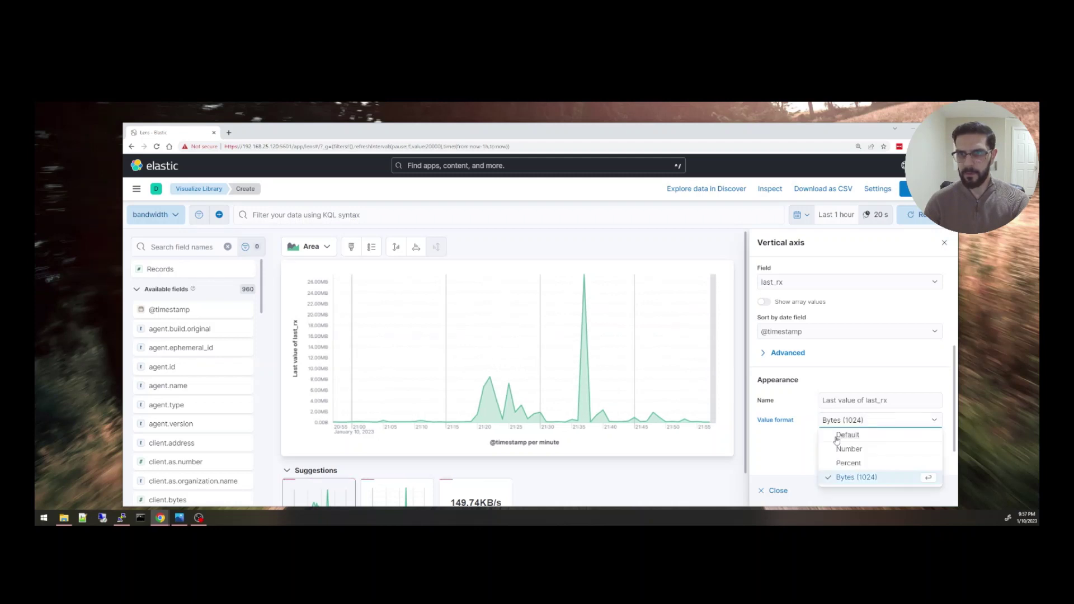
click(835, 435)
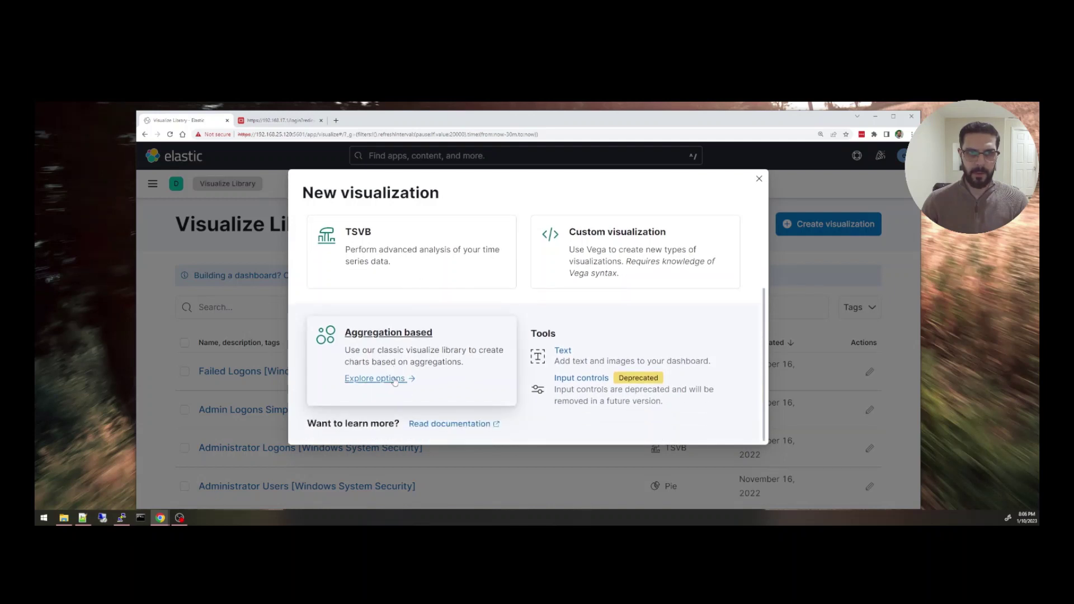
- Choose Aggregation based, then Timelion, opening an editor with the default .es(*) expression
click(395, 380)
scroll(532, 313, down, 3)
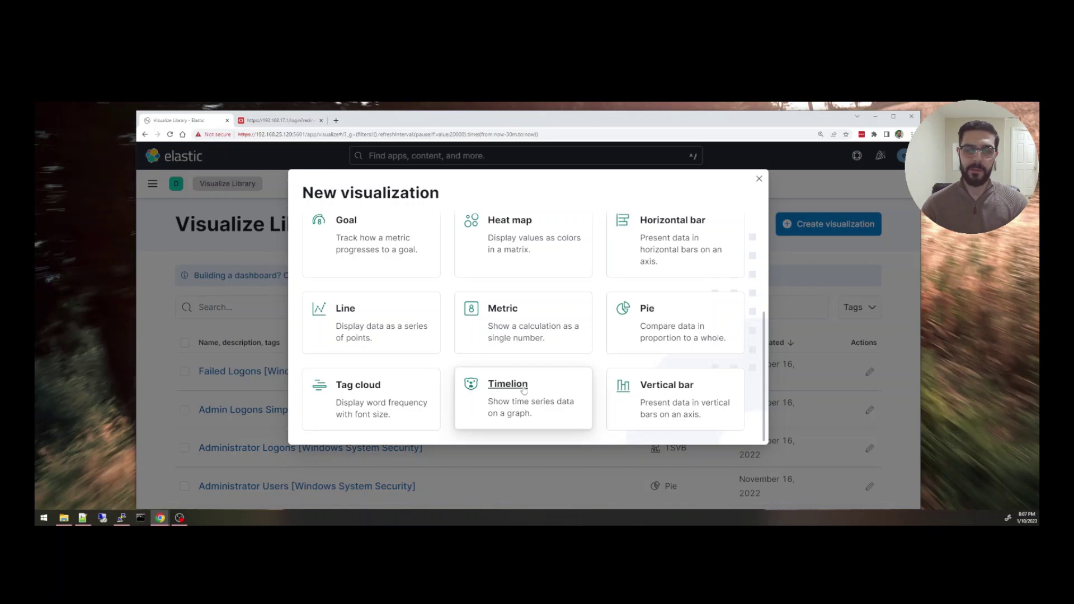
click(524, 390)
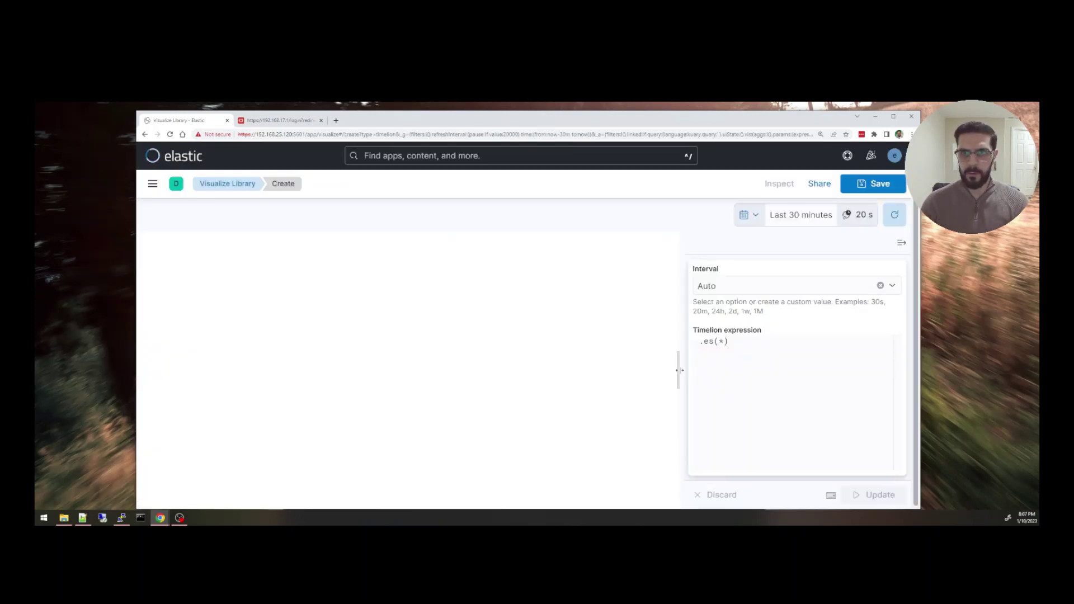
- Widen the Timelion expression editor and place the caret inside .es(*)
drag(678, 368, 551, 357)
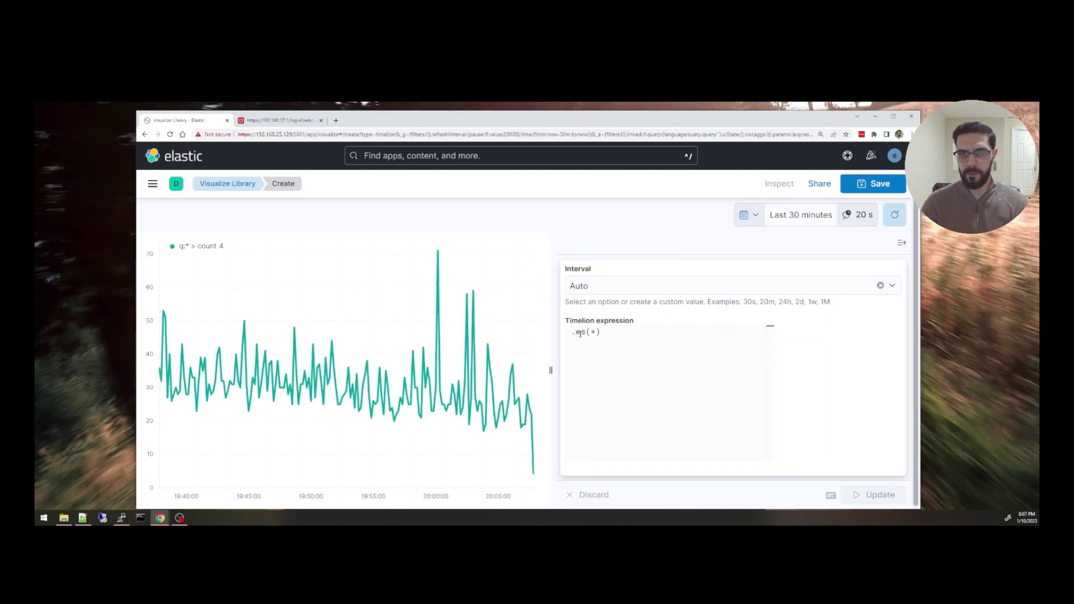
click(576, 333)
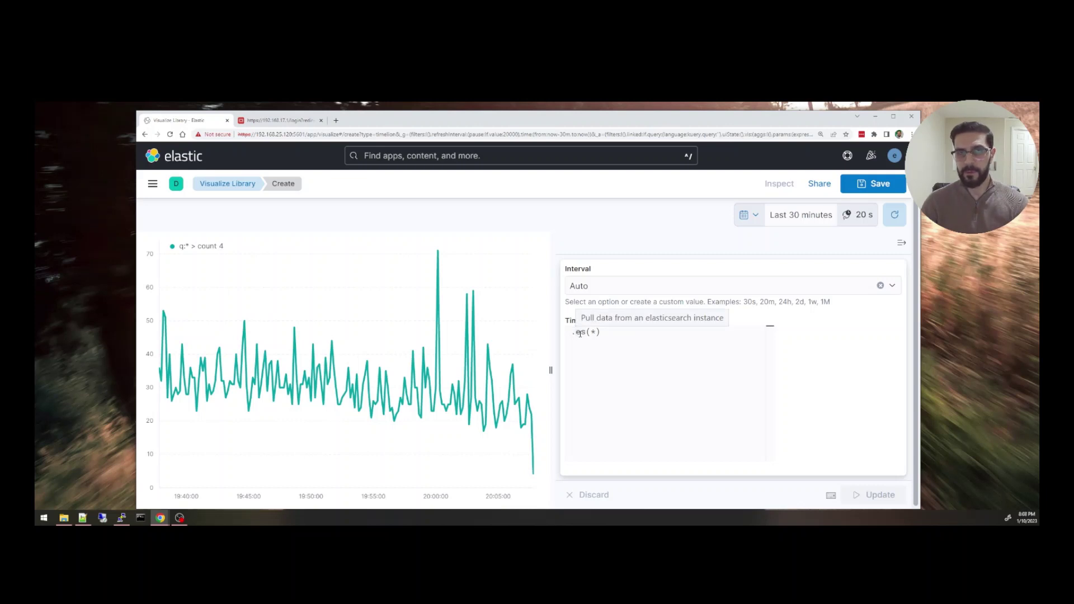
key(Right)
key(Right)
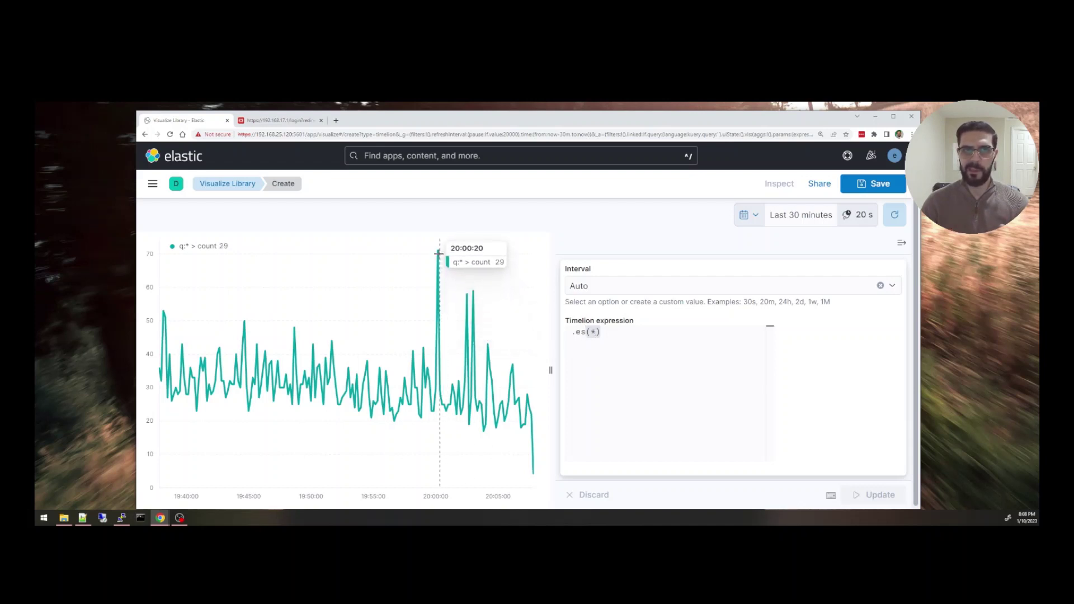
click(607, 336)
key(Left)
key(BackSpace)
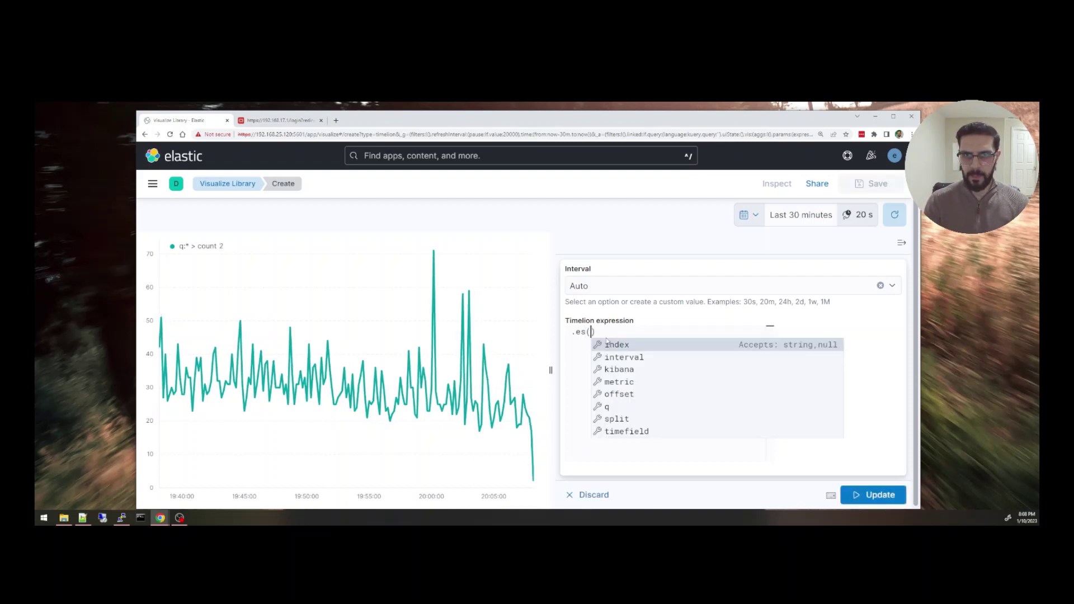
click(625, 345)
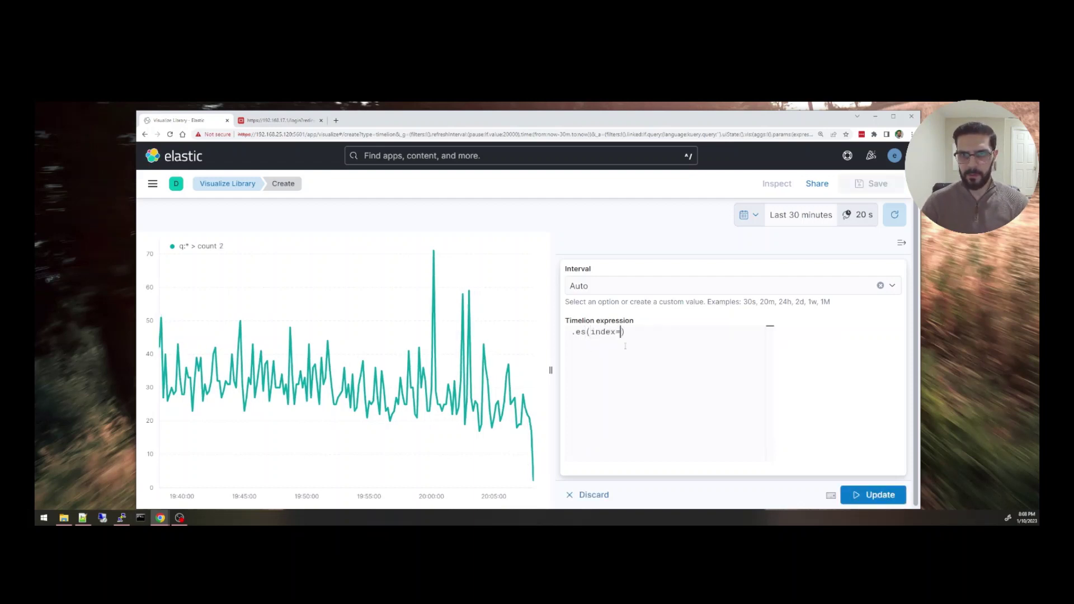
text(b)
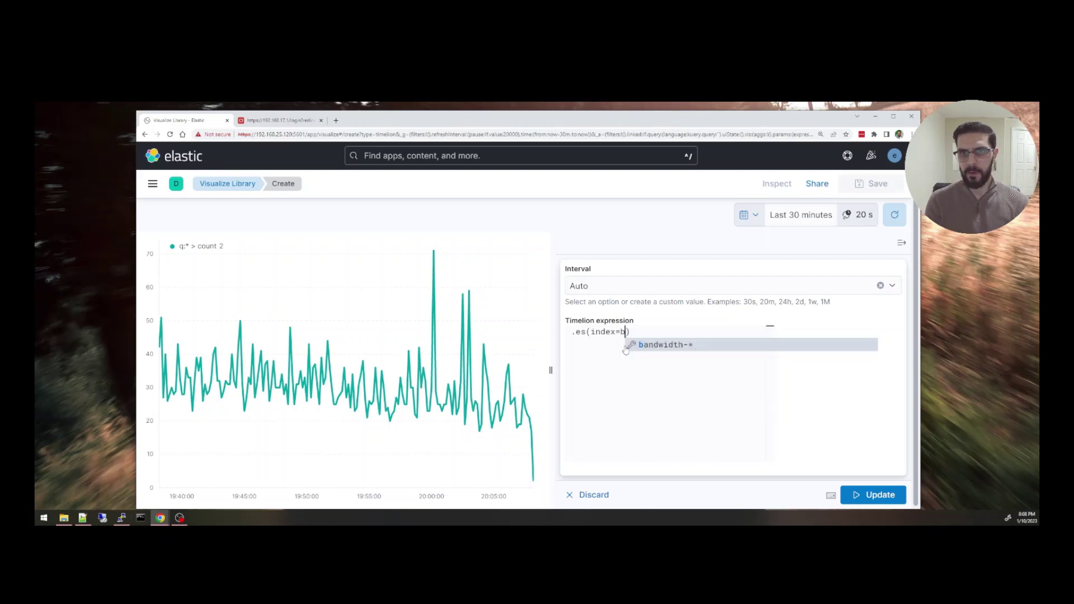
click(626, 345)
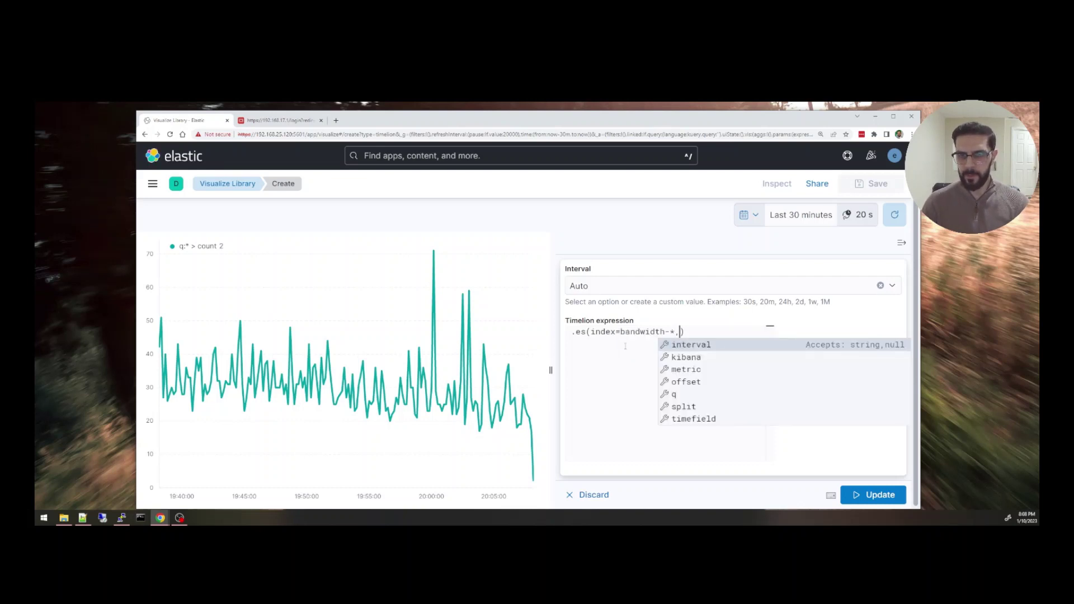
click(692, 419)
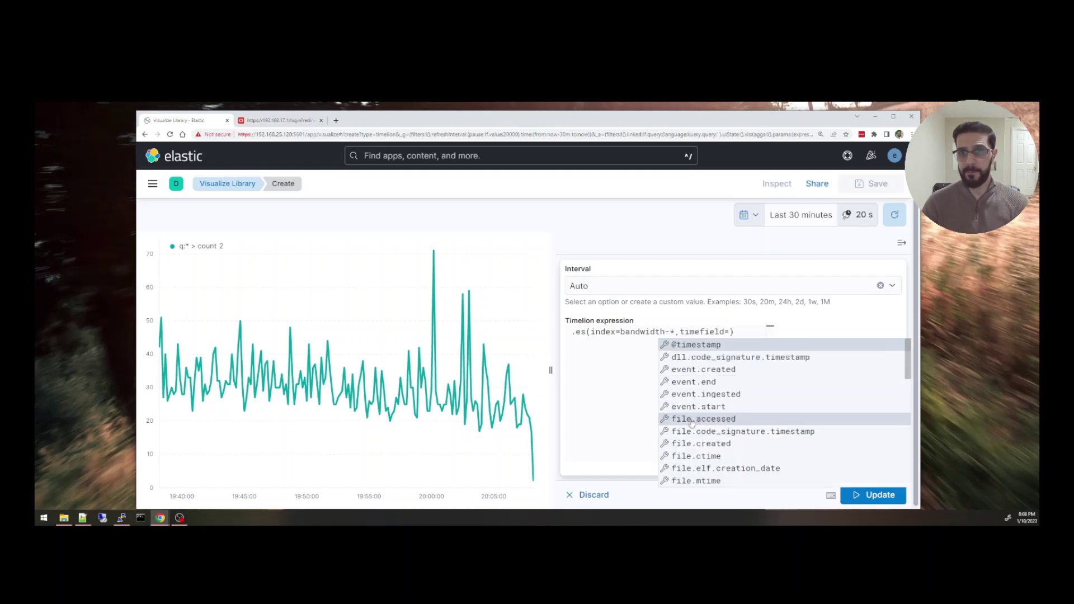
click(691, 344)
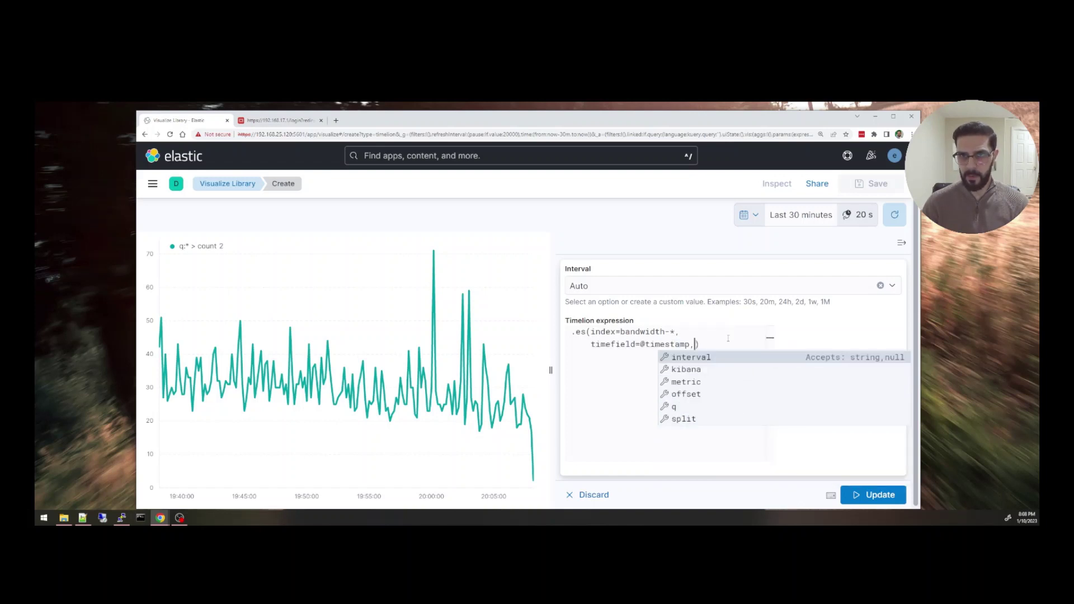
click(682, 411)
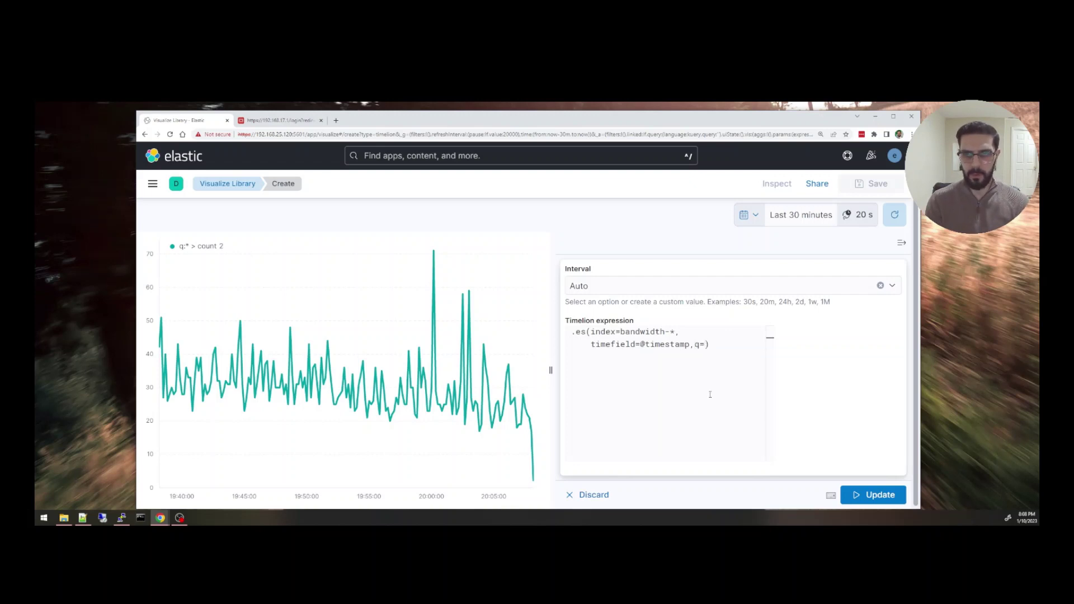
text(last_rx)
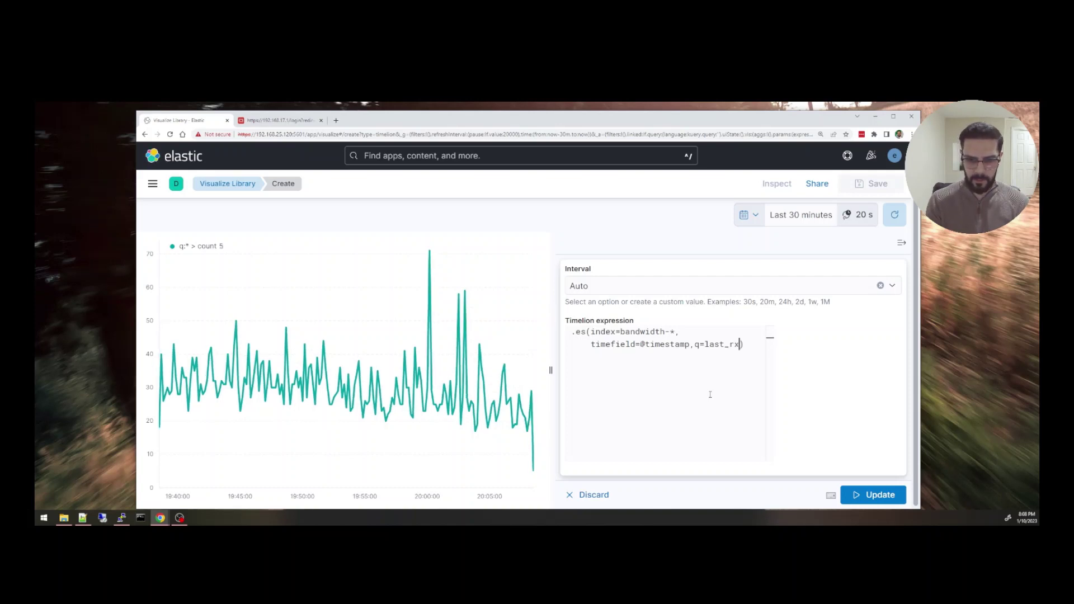
text(:)
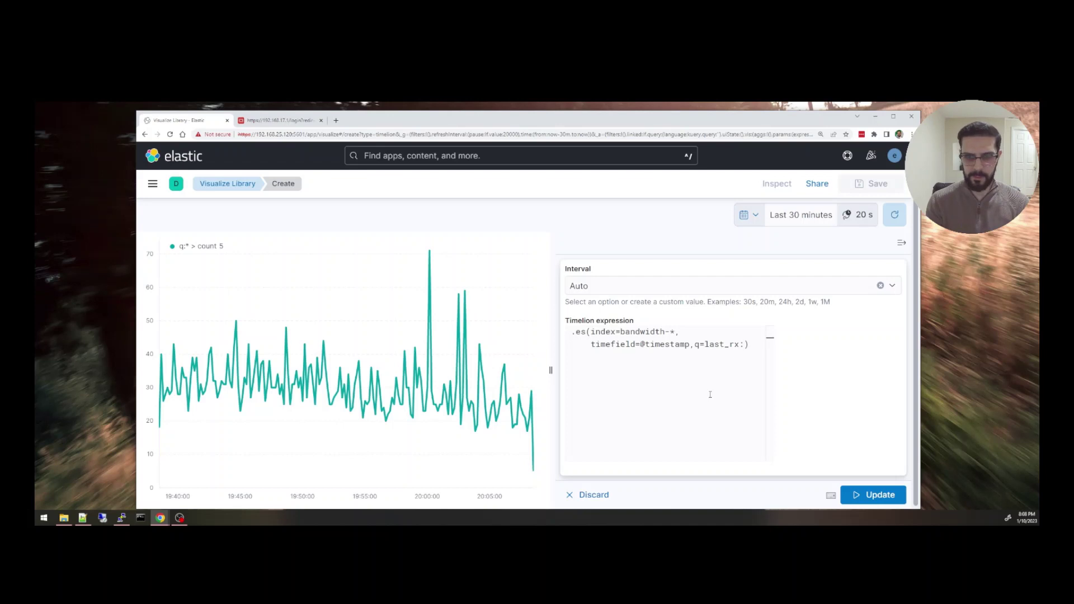
text(*)
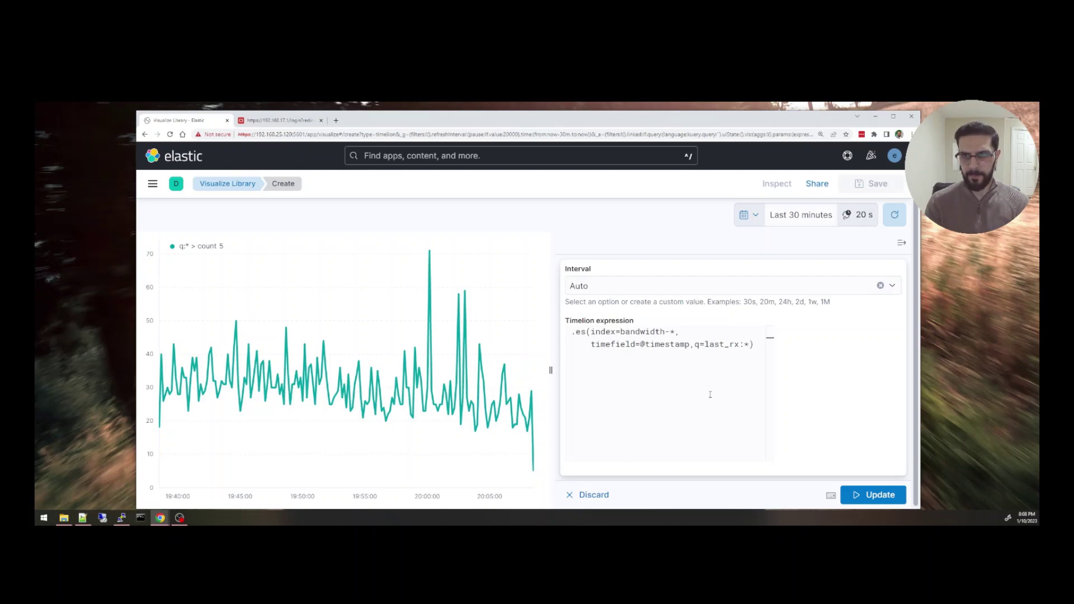
text(,)
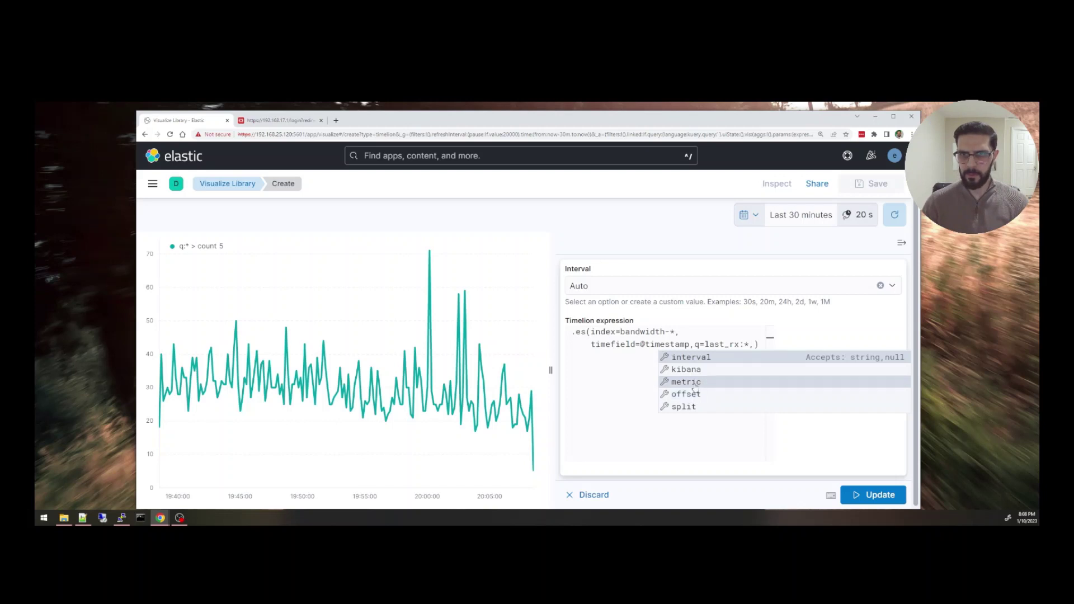
- Add metric=max:last_rx to the .es() expression and delete the stray trailing comma
click(693, 382)
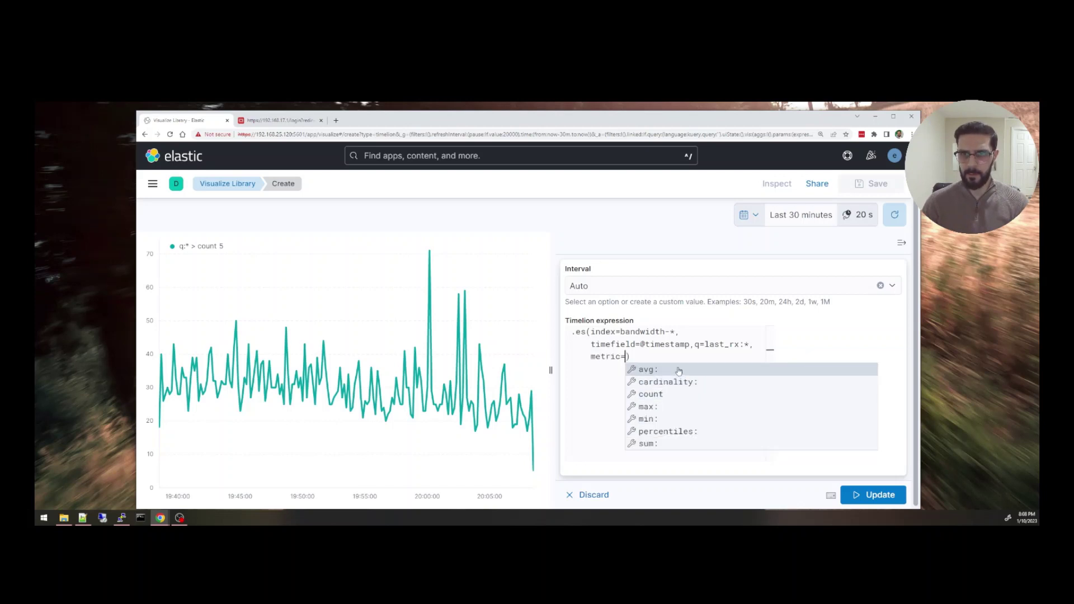
click(658, 411)
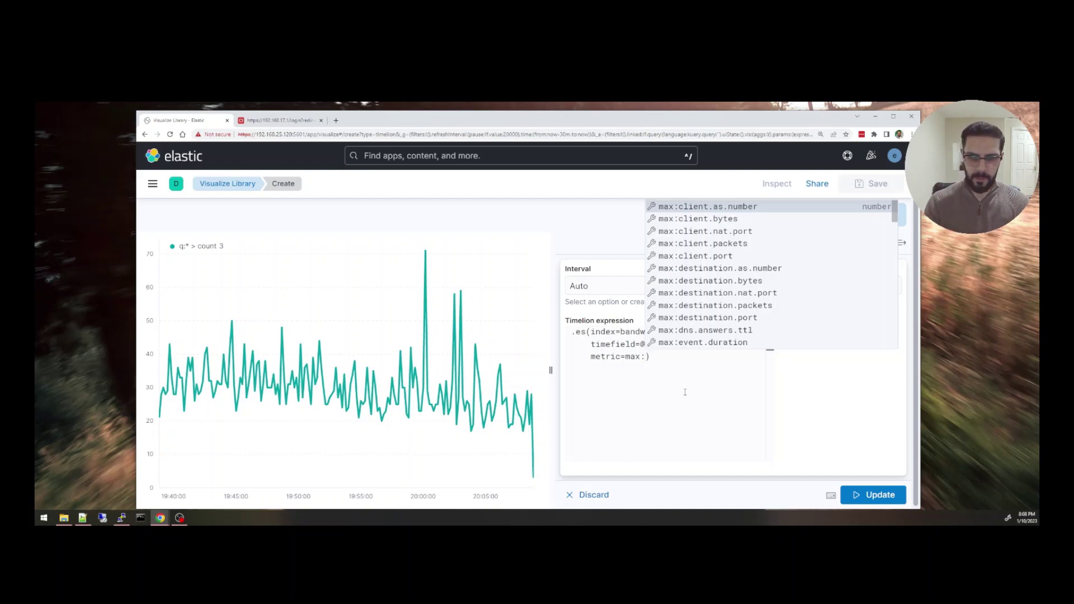
text(last)
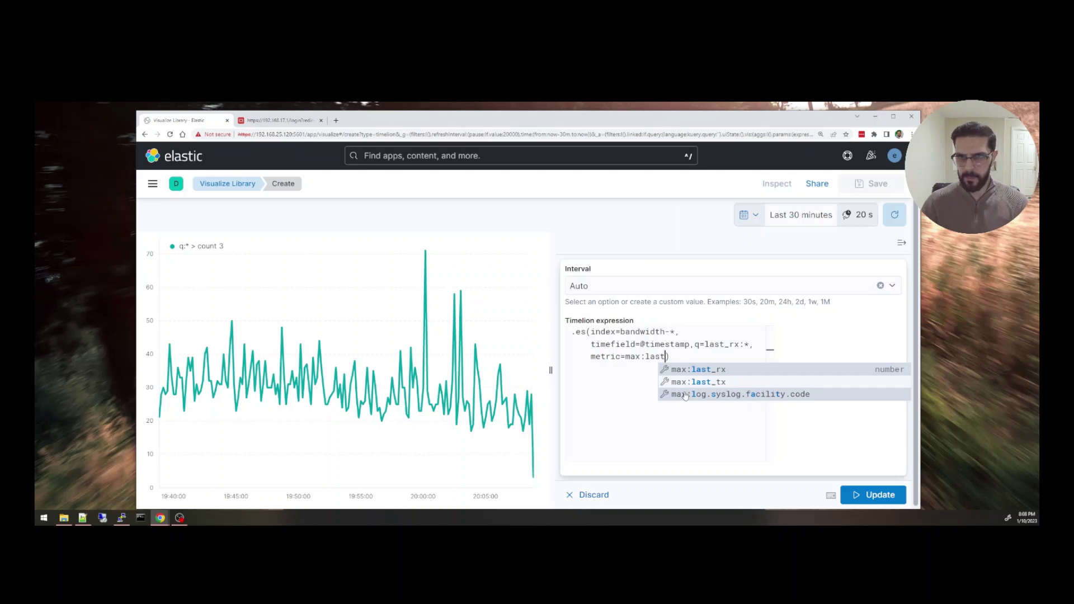
click(702, 371)
click(712, 357)
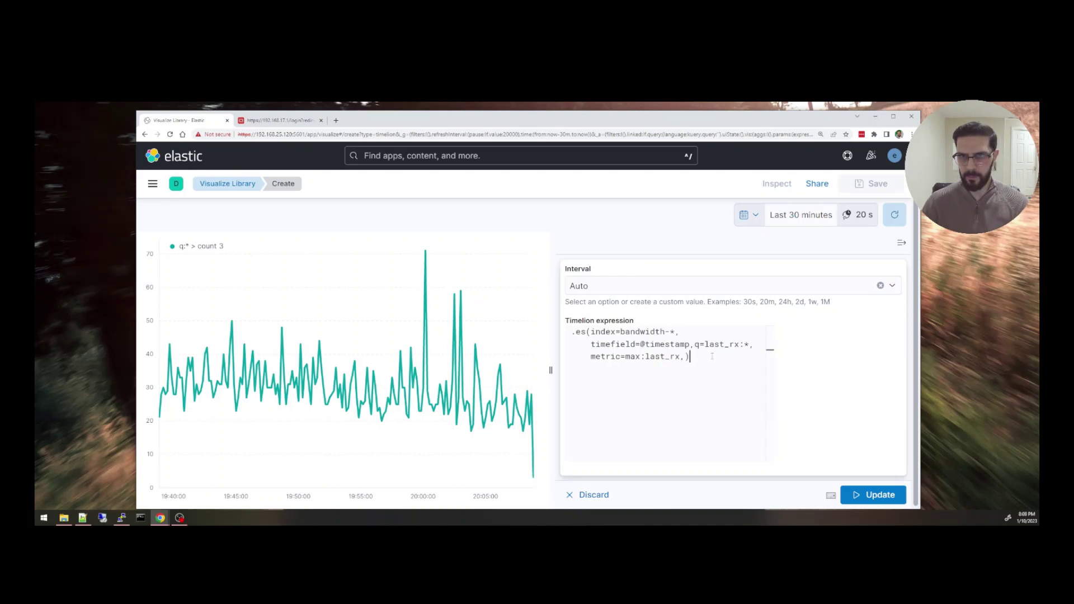
key(Left)
key(Left)
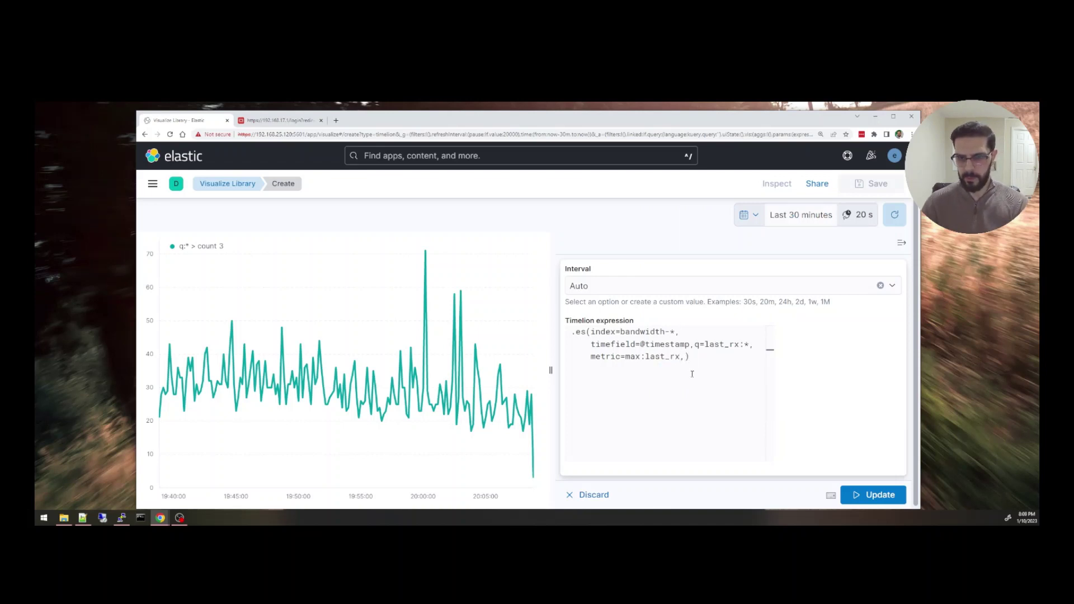
key(BackSpace)
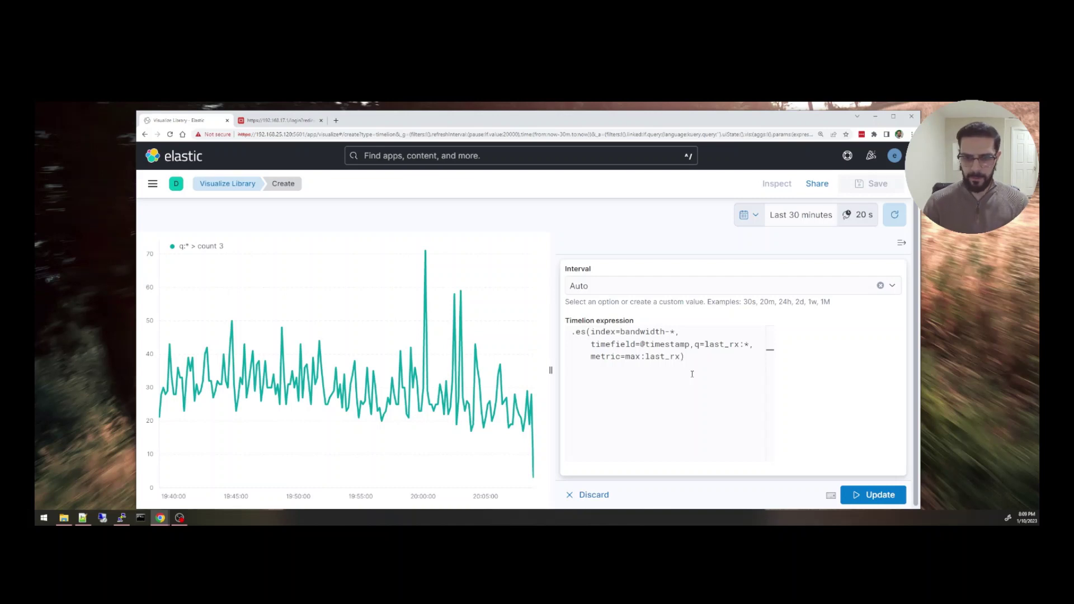
text(.)
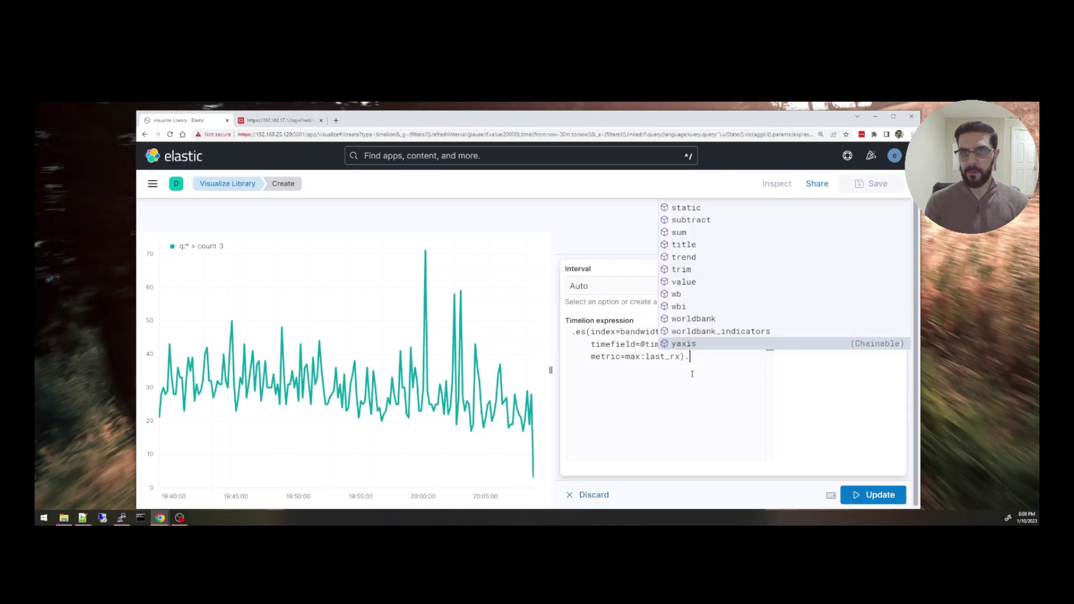
text(u)
text(y)
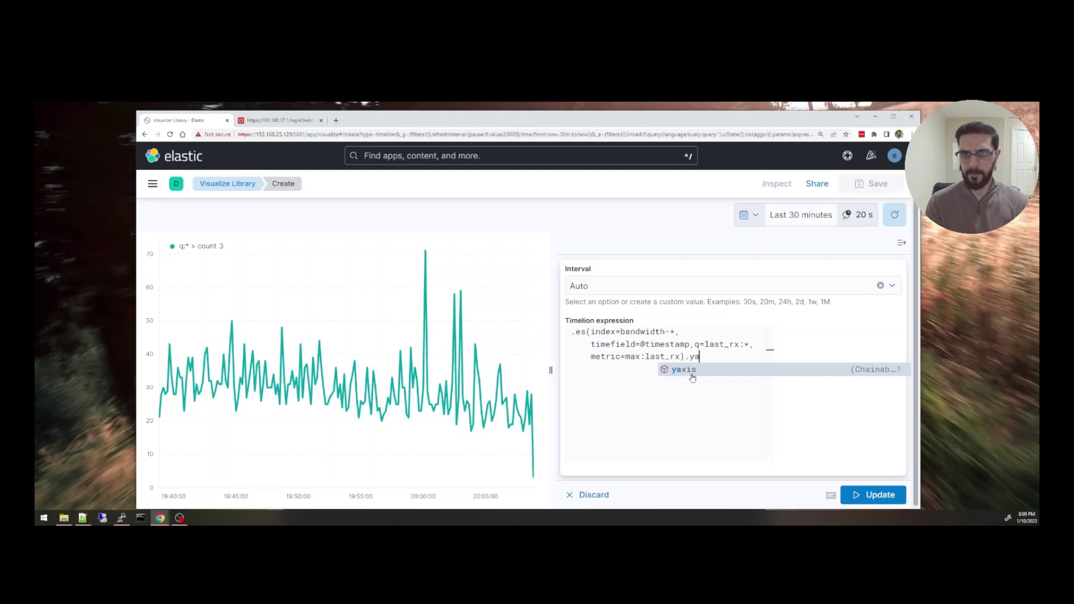
text(a)
- Chain .yaxis(units=bits/s).color('blue') onto the download series and redraw the chart
click(693, 377)
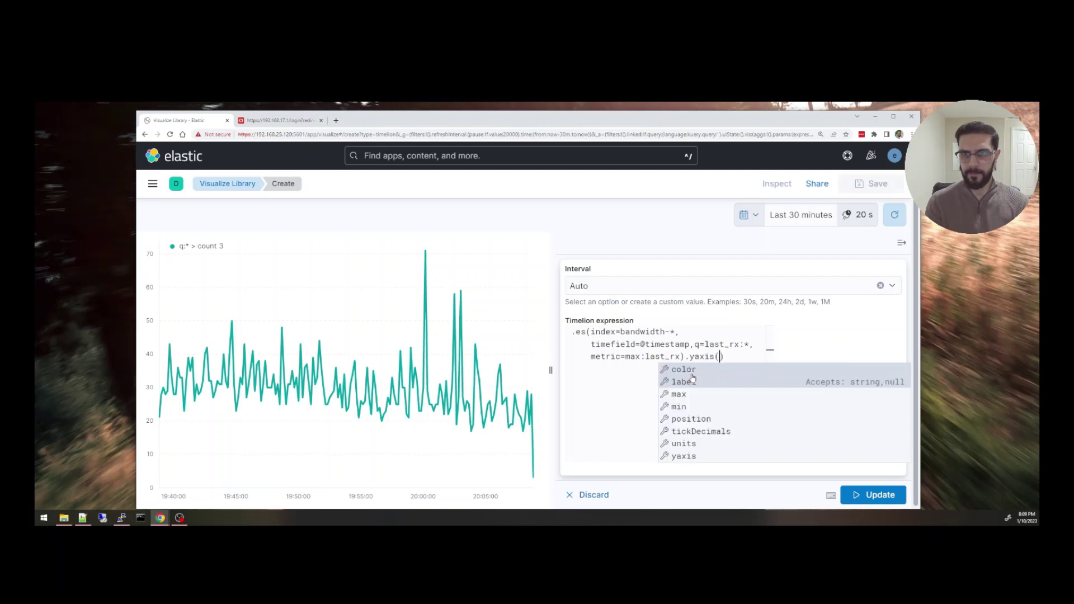
click(684, 444)
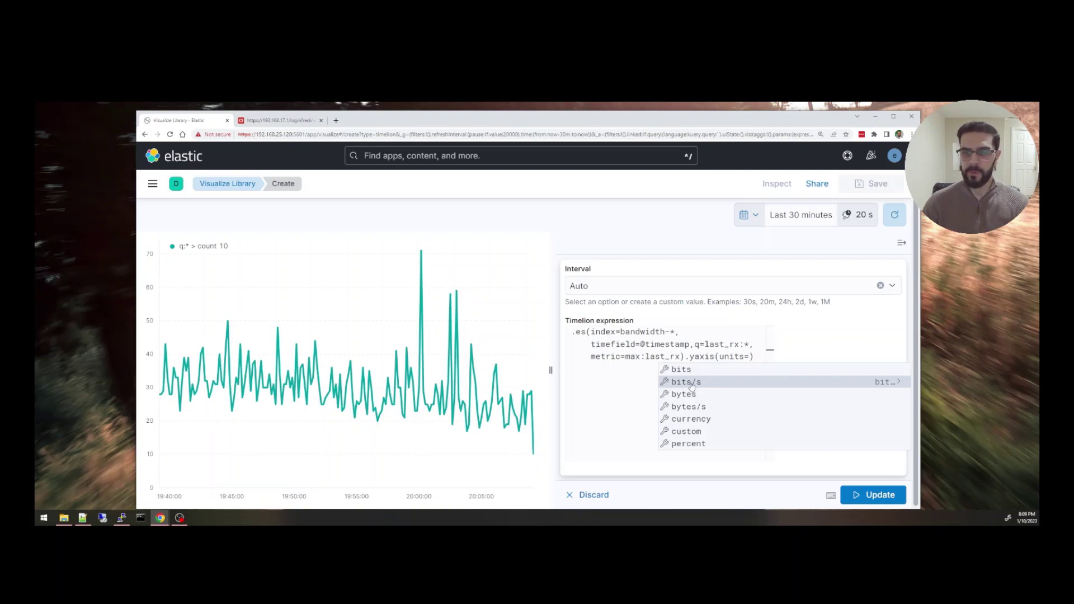
click(693, 384)
click(671, 369)
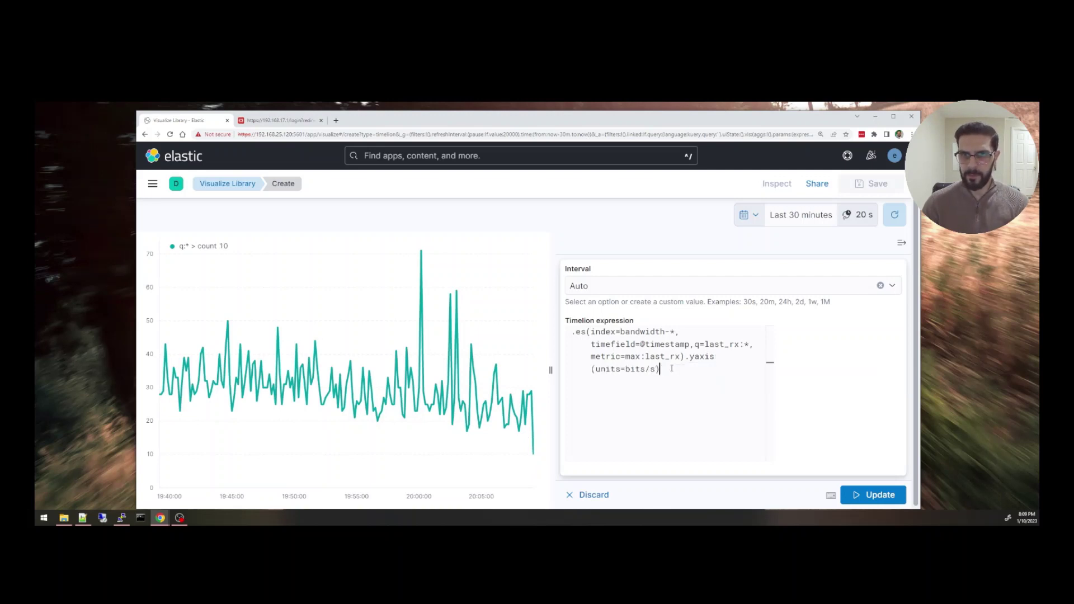
text(.co)
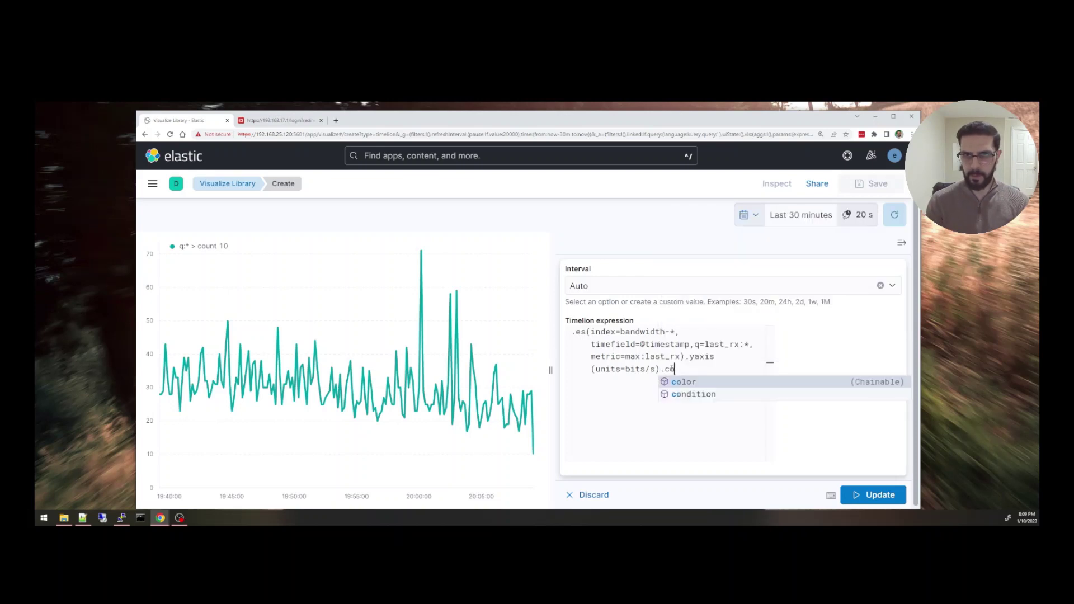
key(BackSpace)
key(BackSpace)
key(BackSpace)
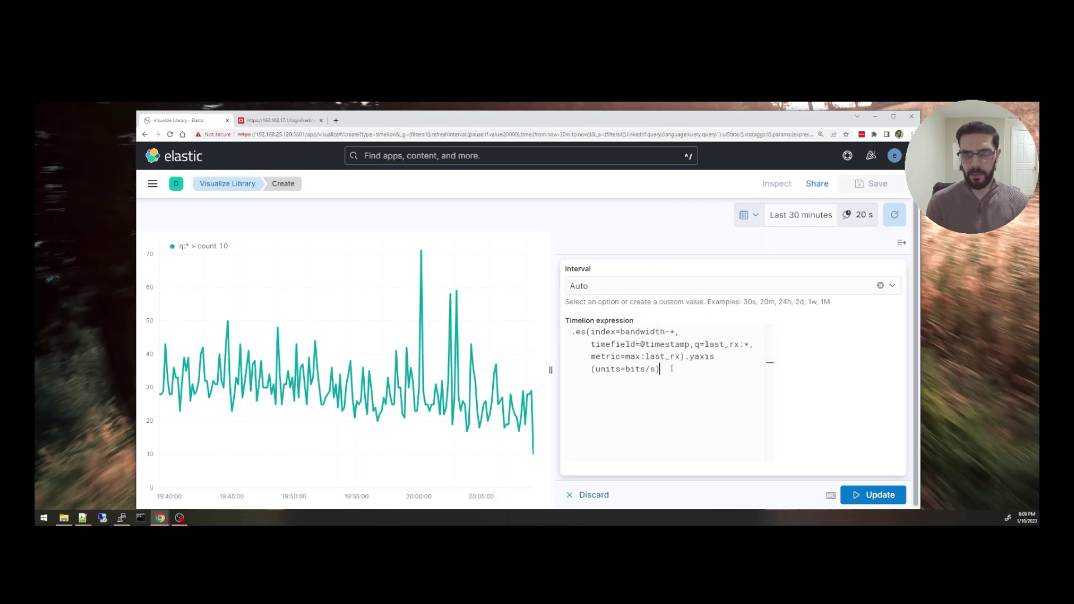
text(.color()
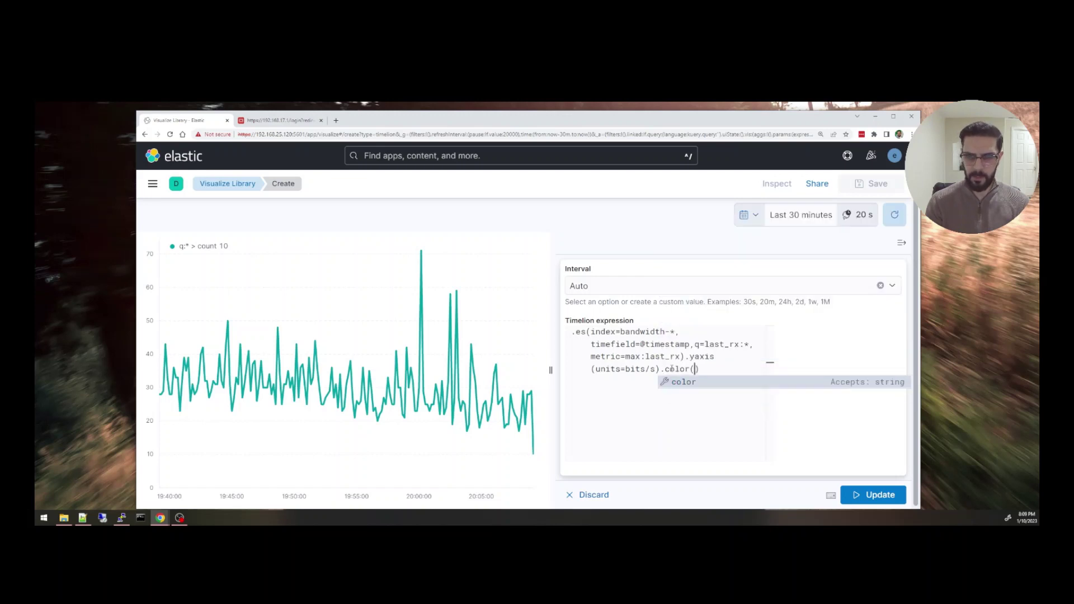
text('blue)
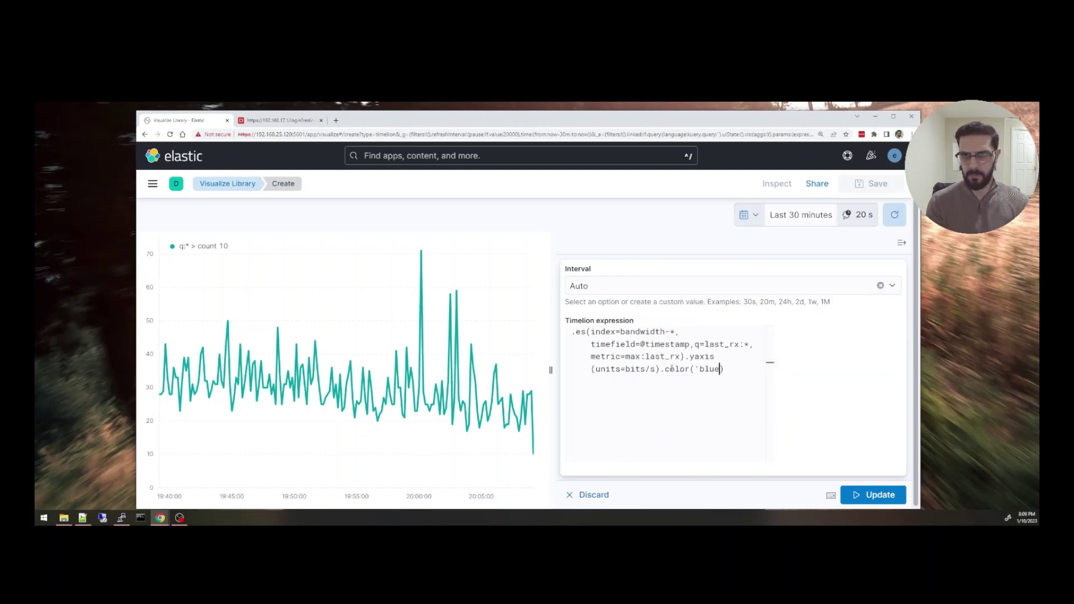
key(ctrl+Return)
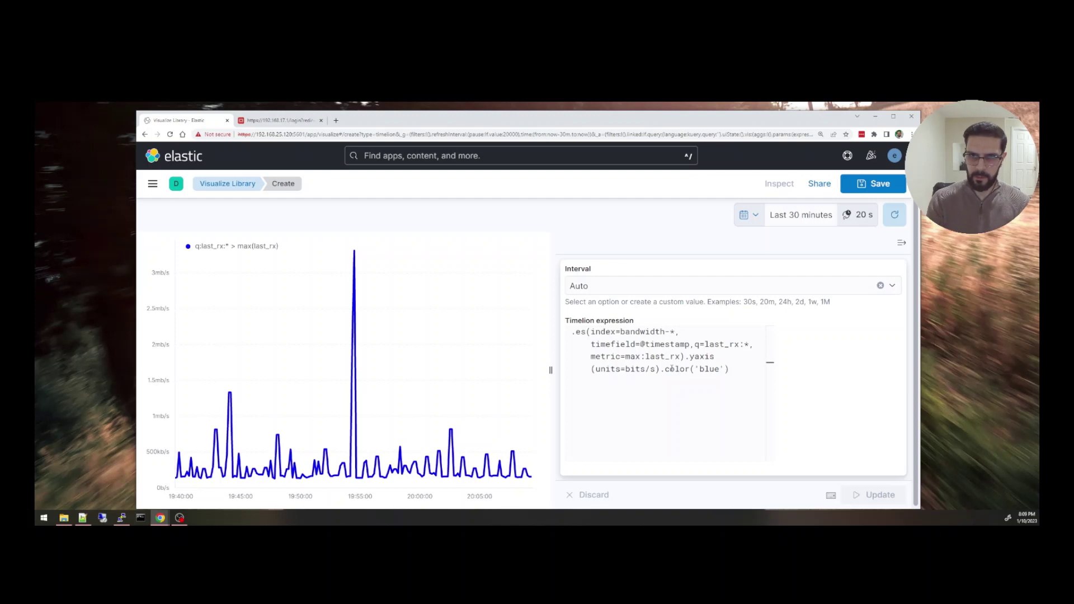
- Chain .label('Download') onto the series and apply it so the legend reads Download
text(.)
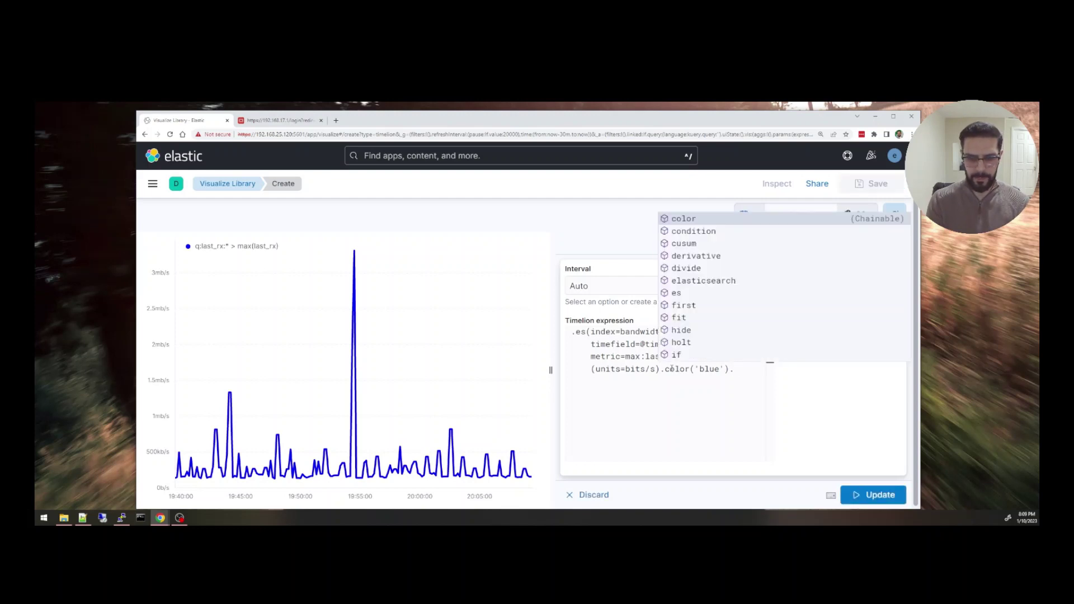
text(la)
key(Return)
key(Return)
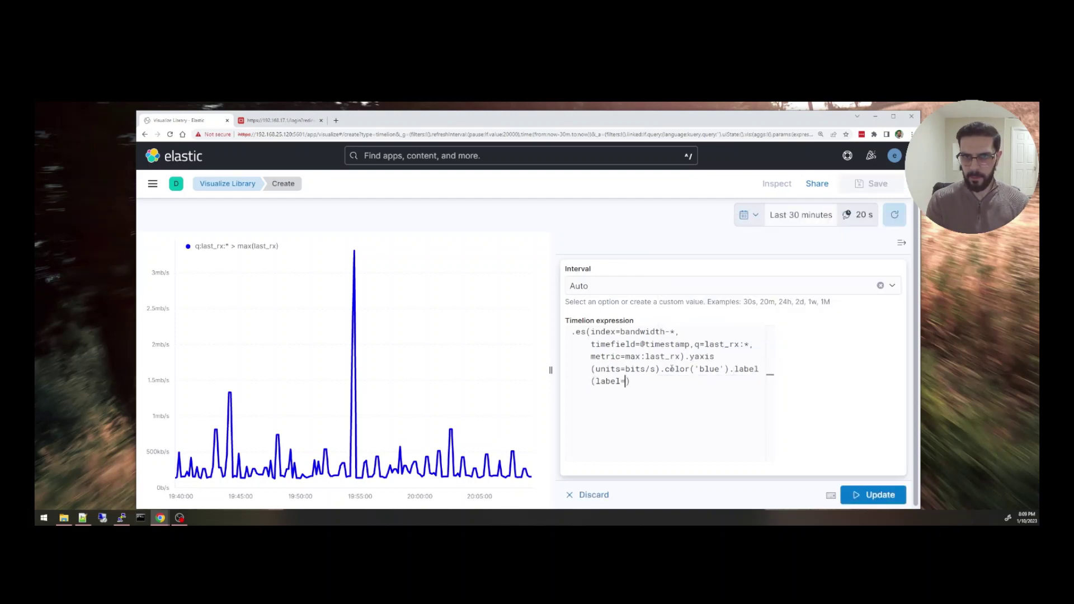
text('Download')
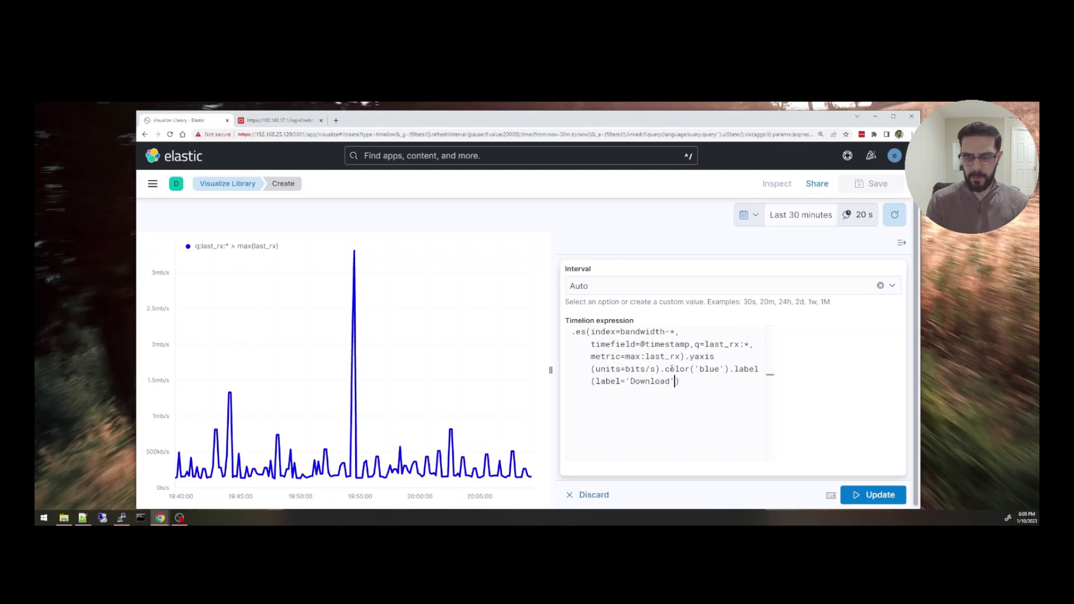
key(ctrl+Return)
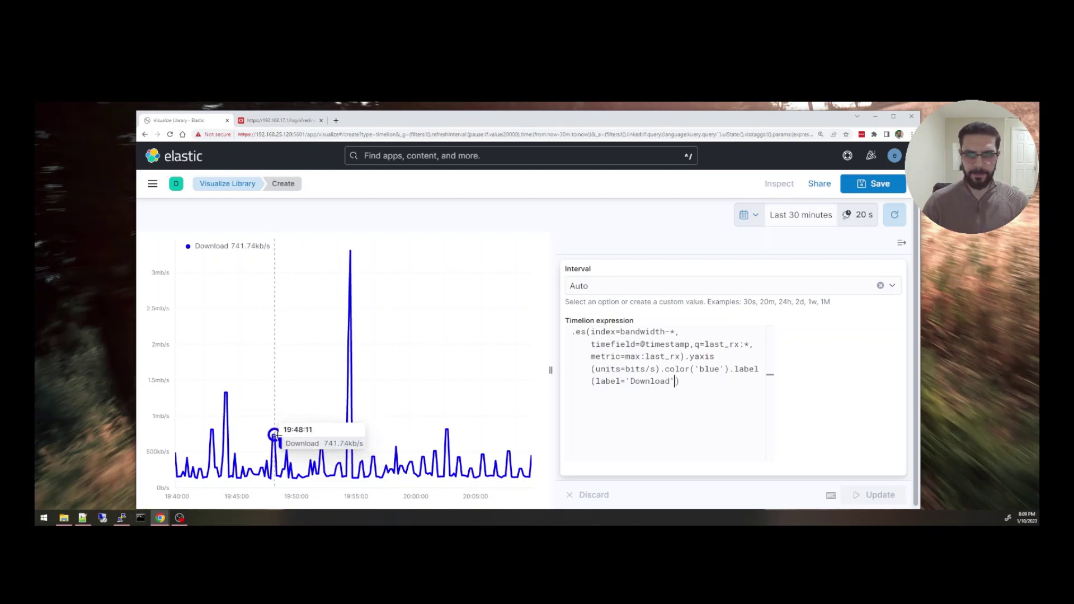
click(699, 381)
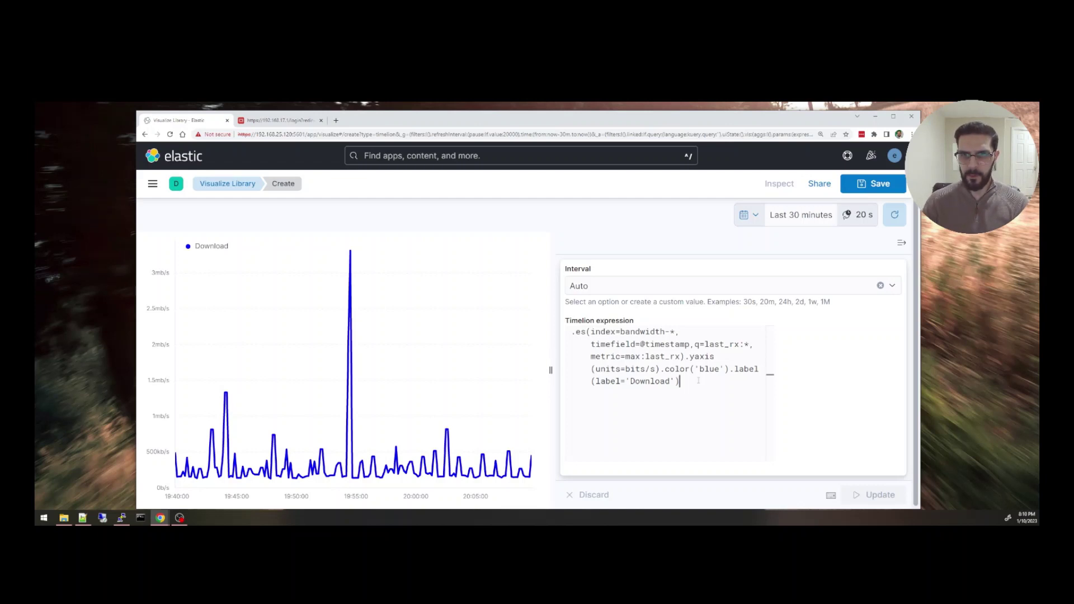
- Paste a duplicate of the download series expression after a comma
text(,)
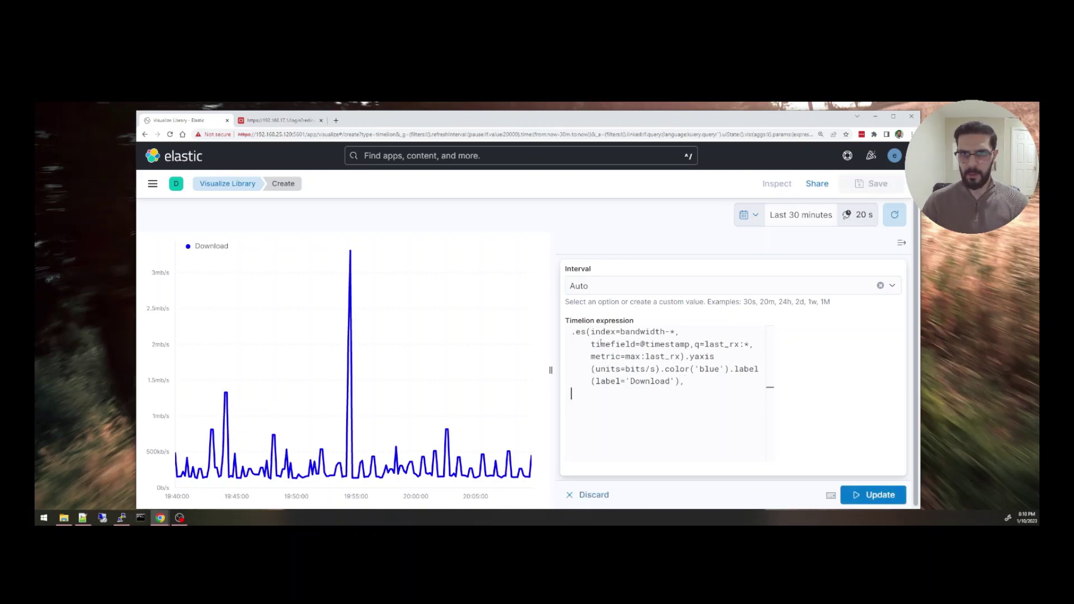
drag(572, 331, 680, 381)
key(ctrl+c)
click(629, 403)
key(Return)
key(ctrl+v)
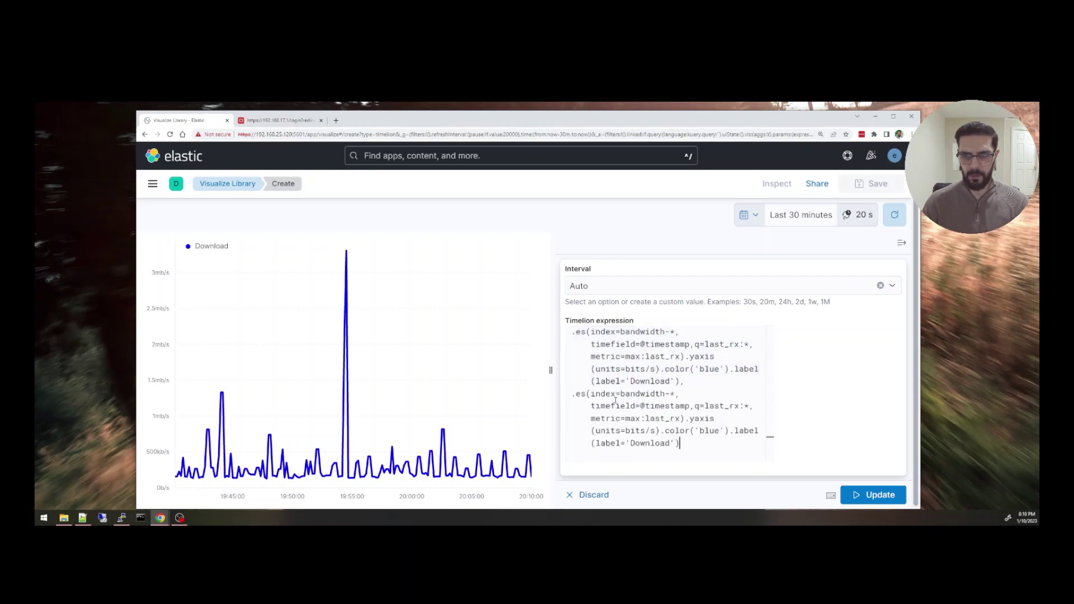
- Change the copy to last_tx, label 'Upload', colour orange, and apply the expression
click(730, 406)
text(t)
click(671, 419)
key(Delete)
text(t)
double_click(642, 444)
text(Upload)
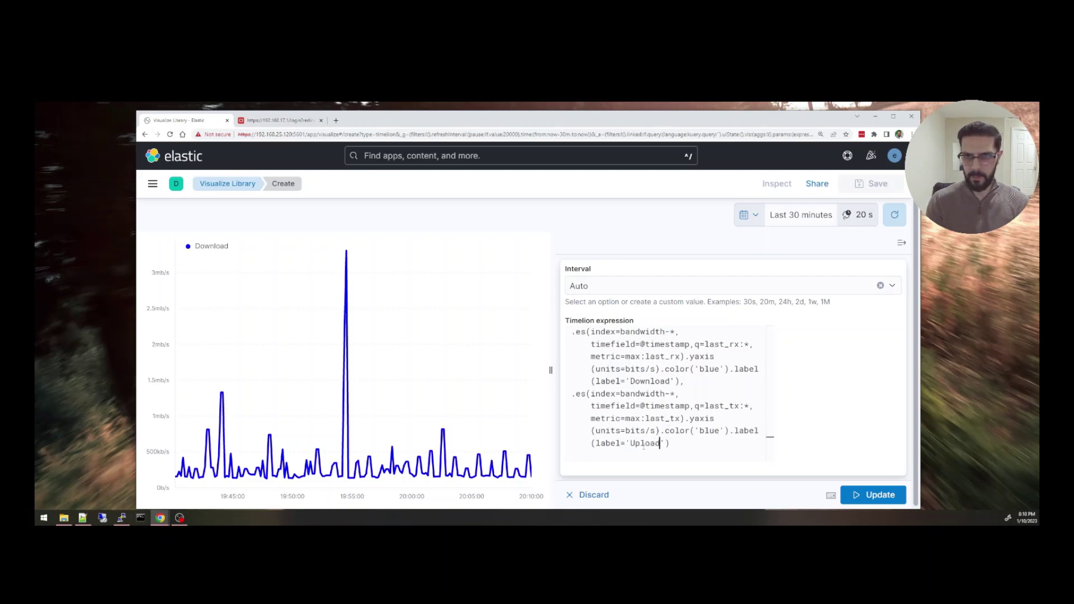
double_click(706, 431)
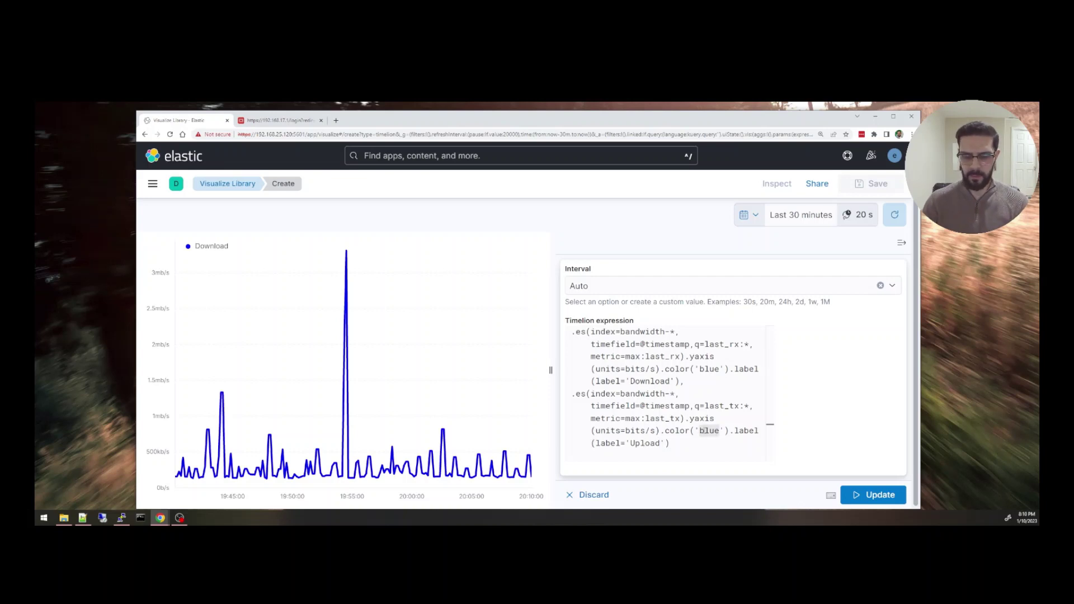
text(orange)
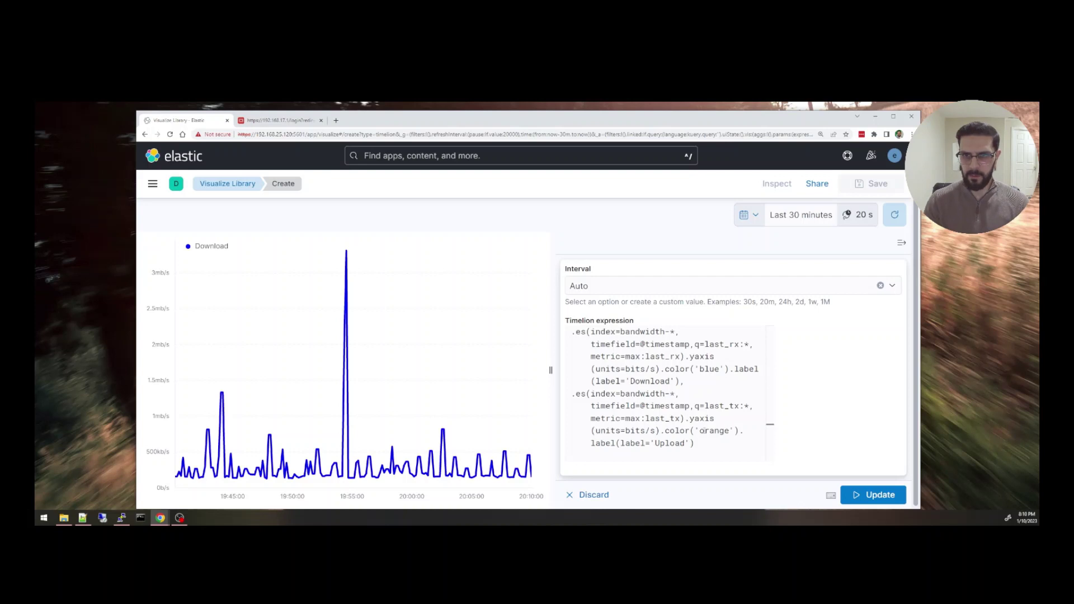
key(ctrl+End)
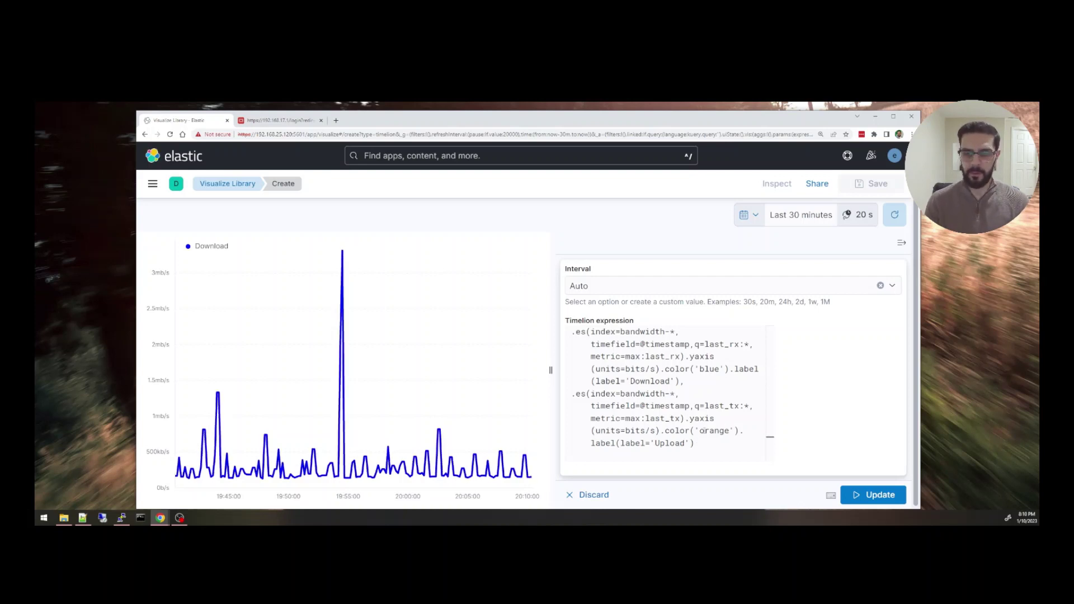
key(ctrl+Return)
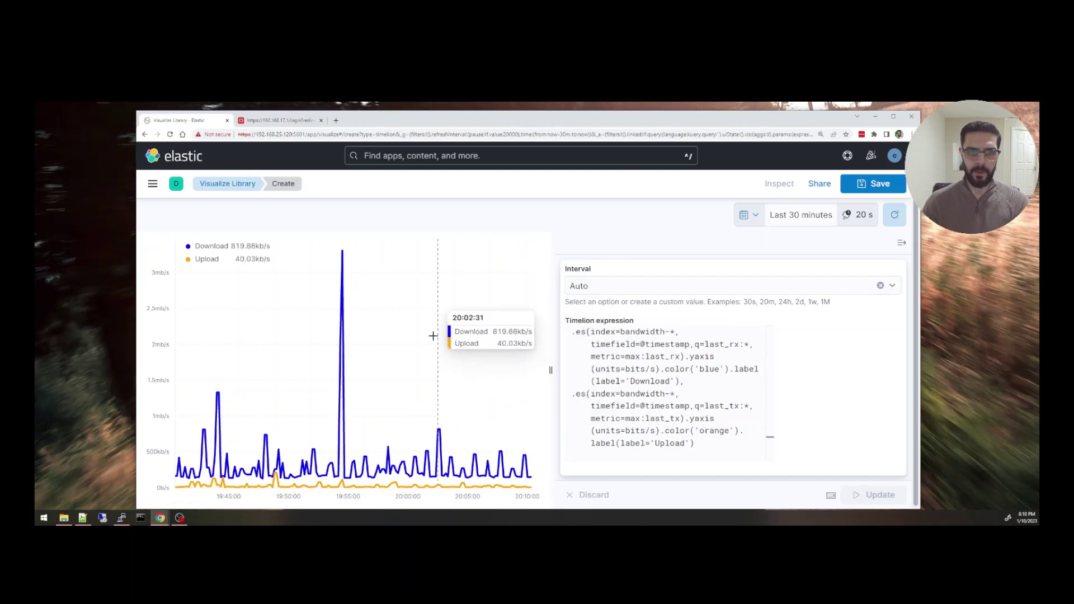
mouse_move(341, 480)
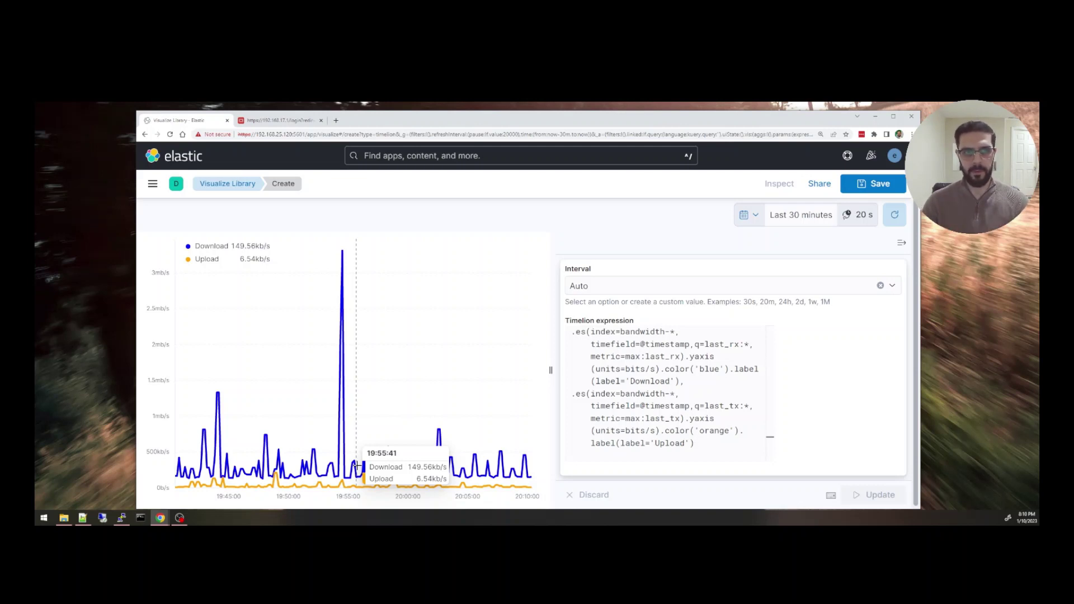
- Set the time range to the last 7 days, then the last 10 days
click(750, 216)
click(614, 247)
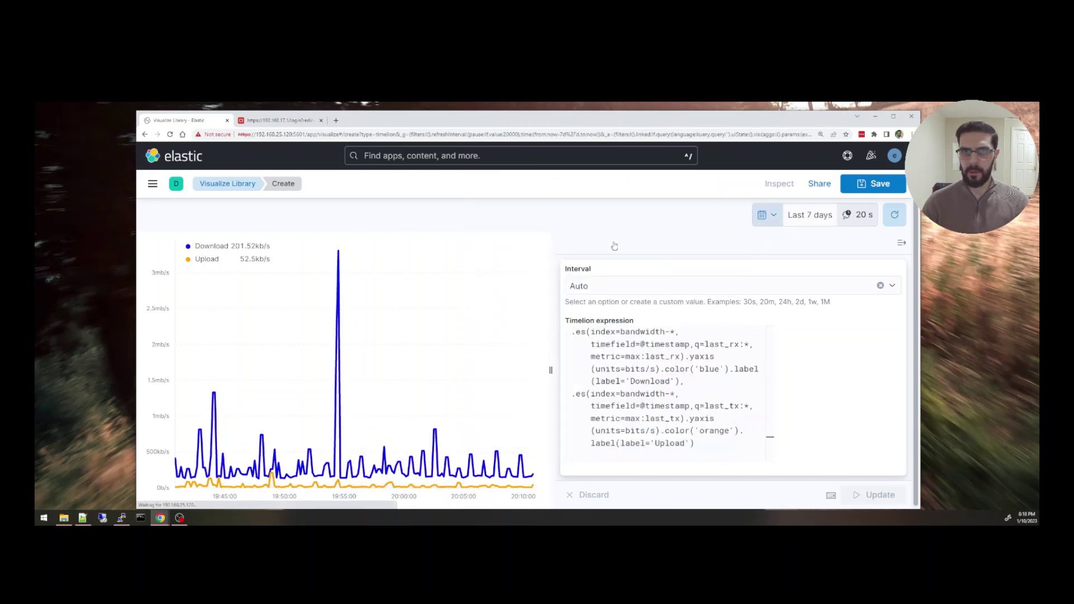
click(775, 221)
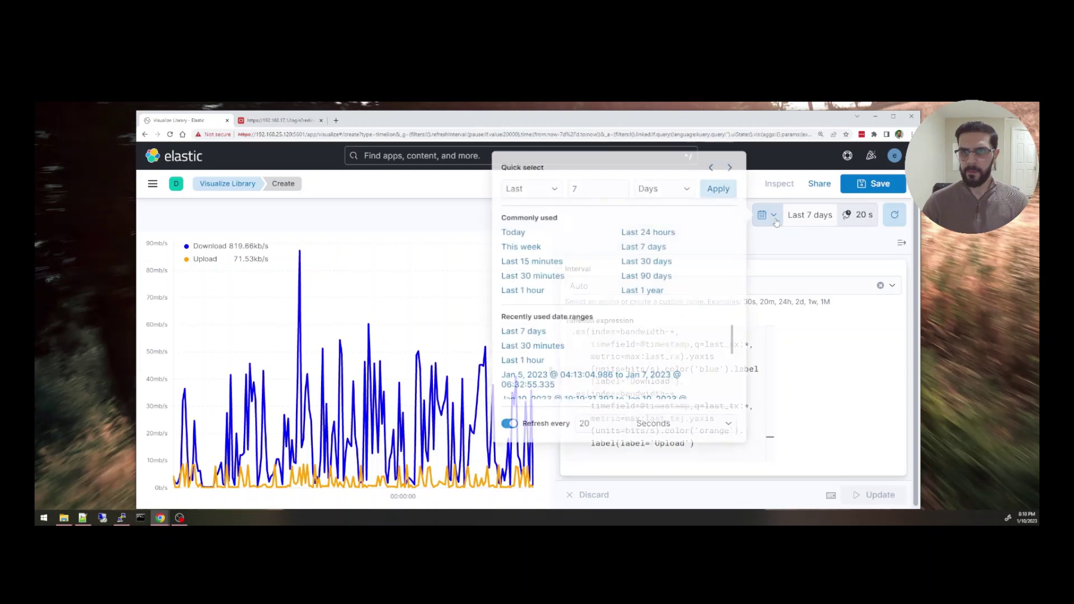
click(622, 189)
key(BackSpace)
text(10)
click(719, 189)
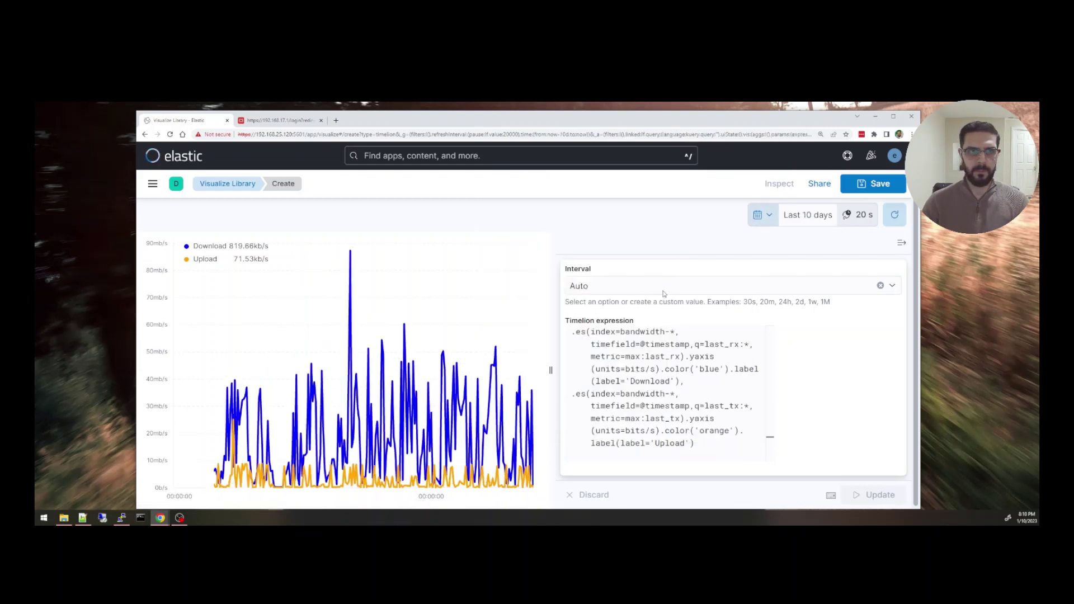
- Switch the time range to the last 1 hour, then the last 30 minutes
click(771, 218)
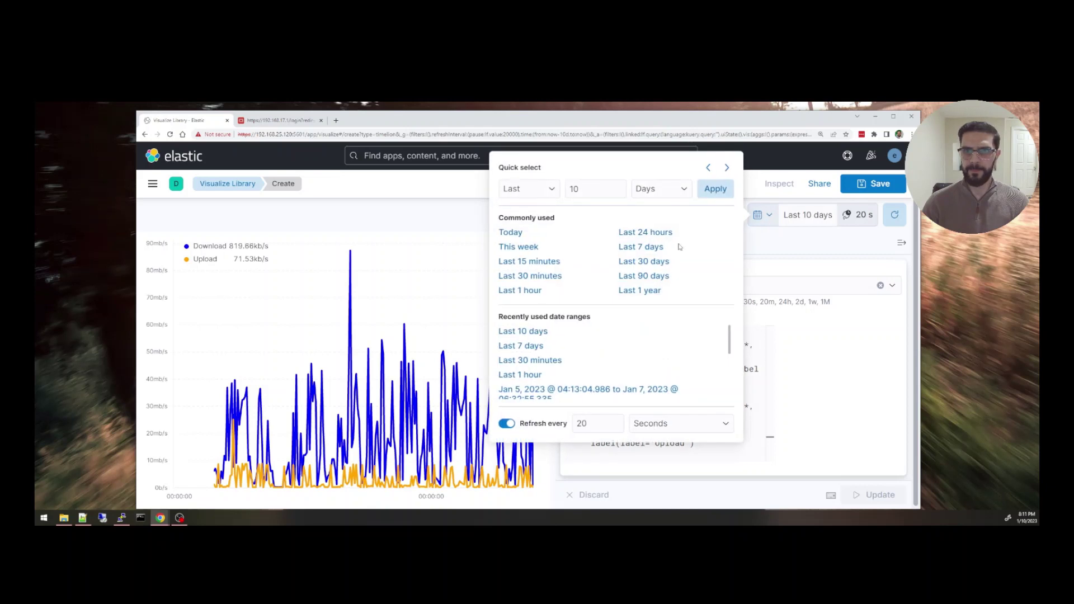
click(527, 291)
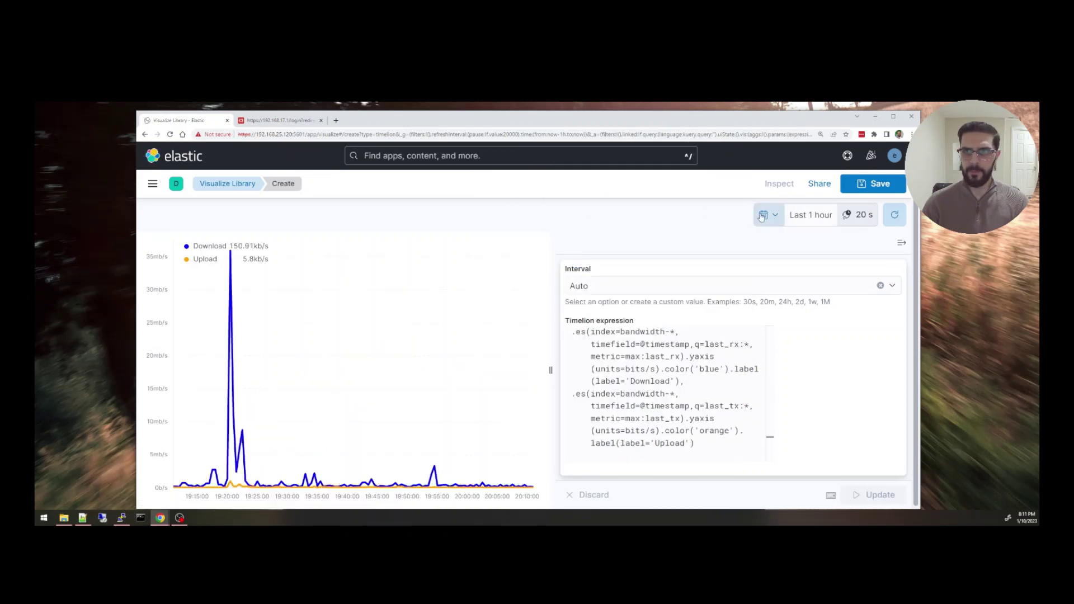
click(762, 217)
click(540, 279)
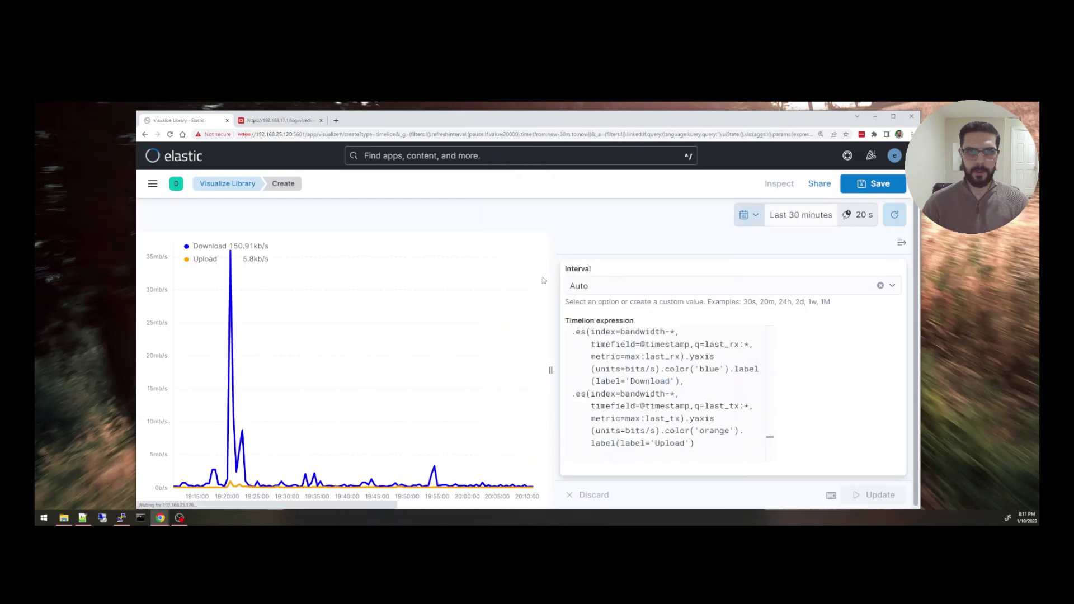
click(712, 442)
- Chain .title('Bandwidth on the External Interface') onto the expression and redraw the chart
text(.title('Bandwidth)
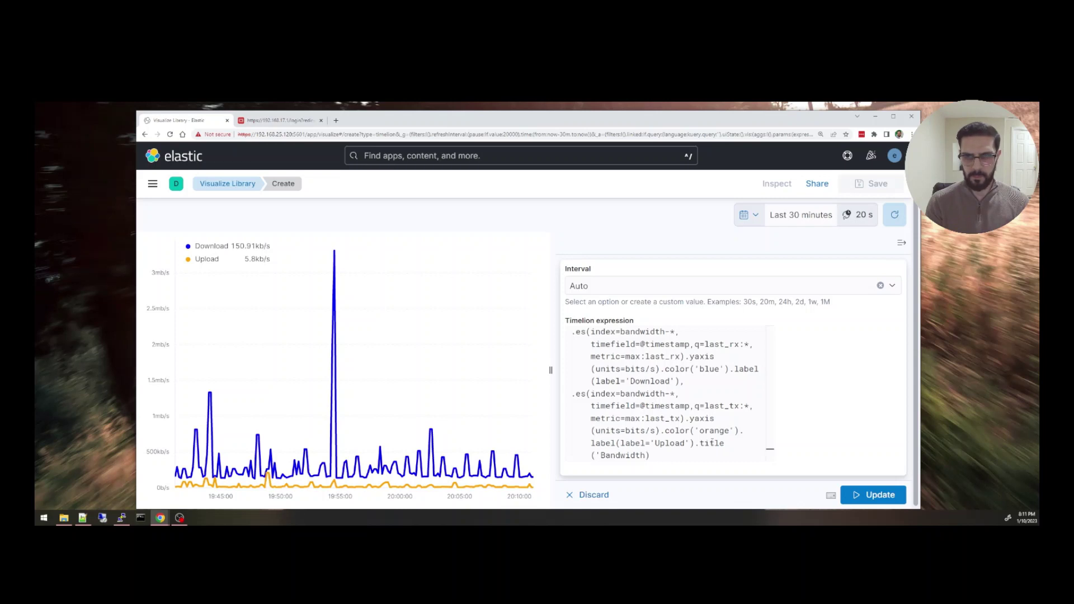
text( on the External)
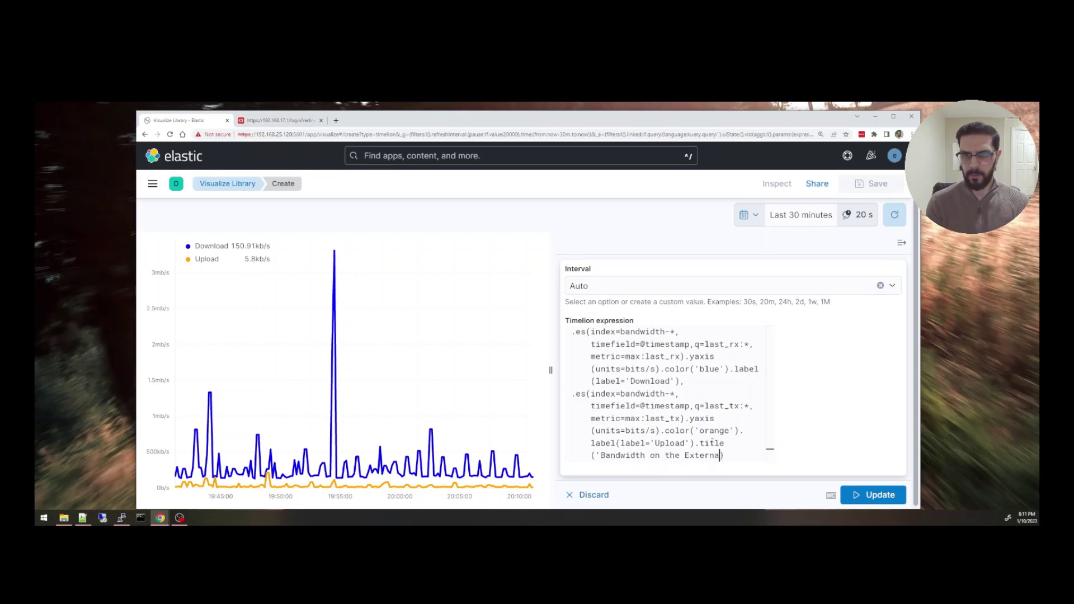
text( Interface)
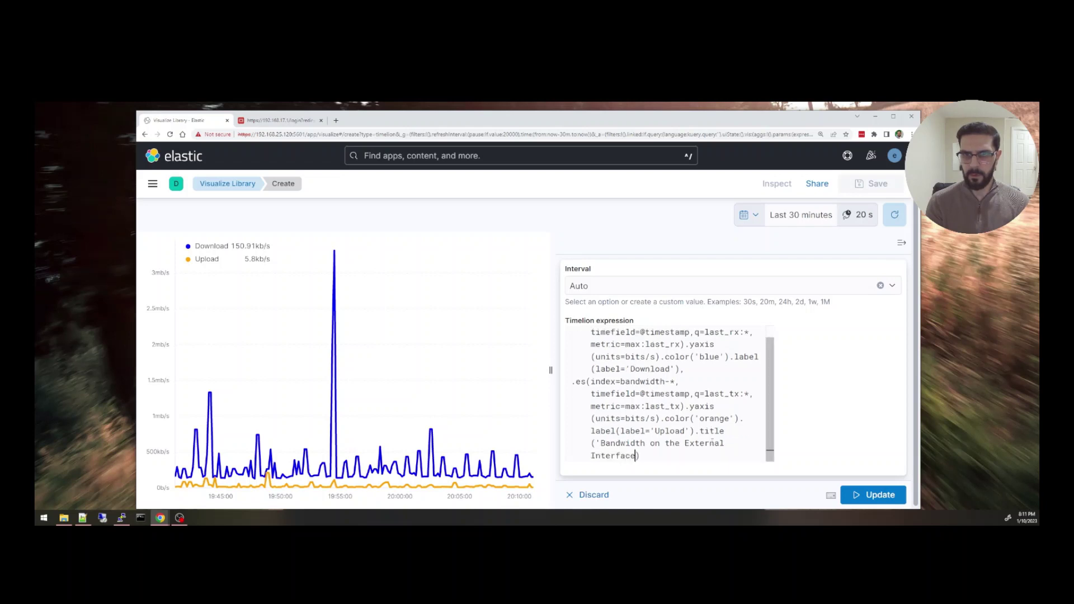
text(')
key(ctrl+Return)
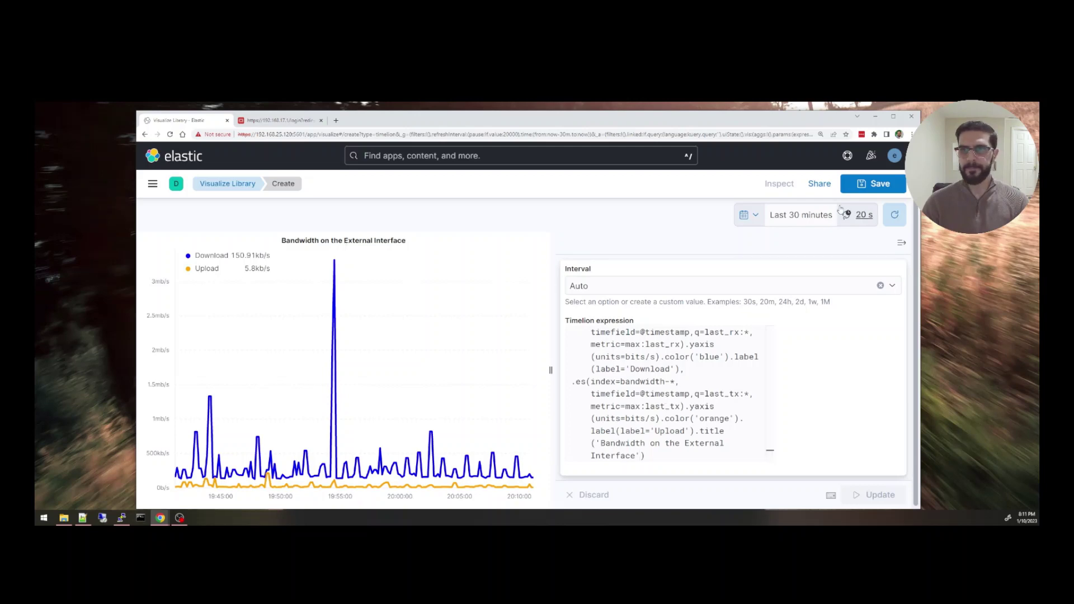
- Save the chart as 'External Interface Bandwidth' to FortiGate Traffic Events and open that dashboard
click(876, 185)
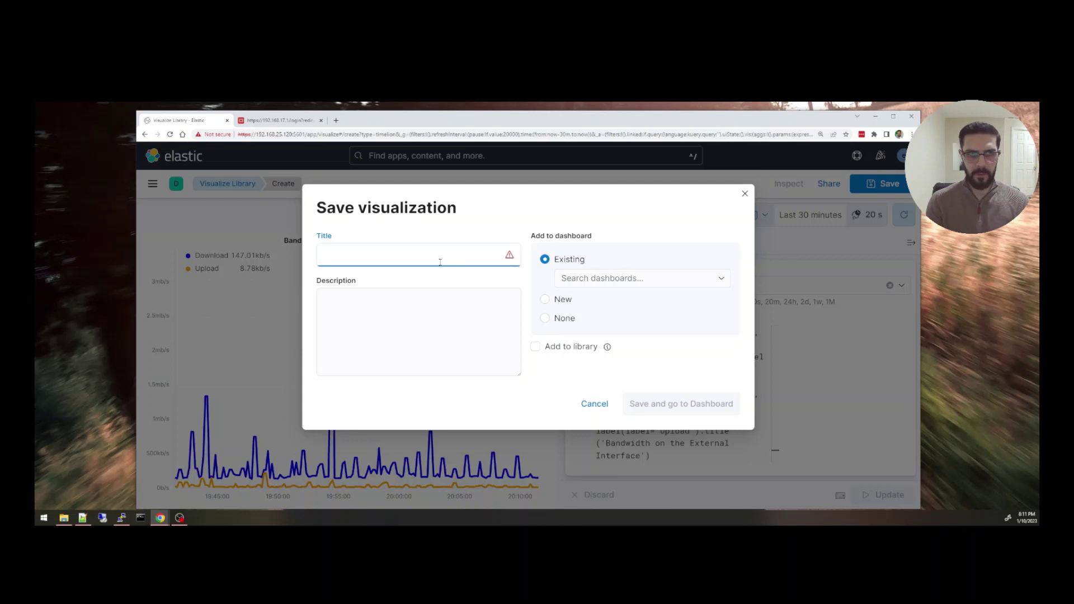
text(Exte)
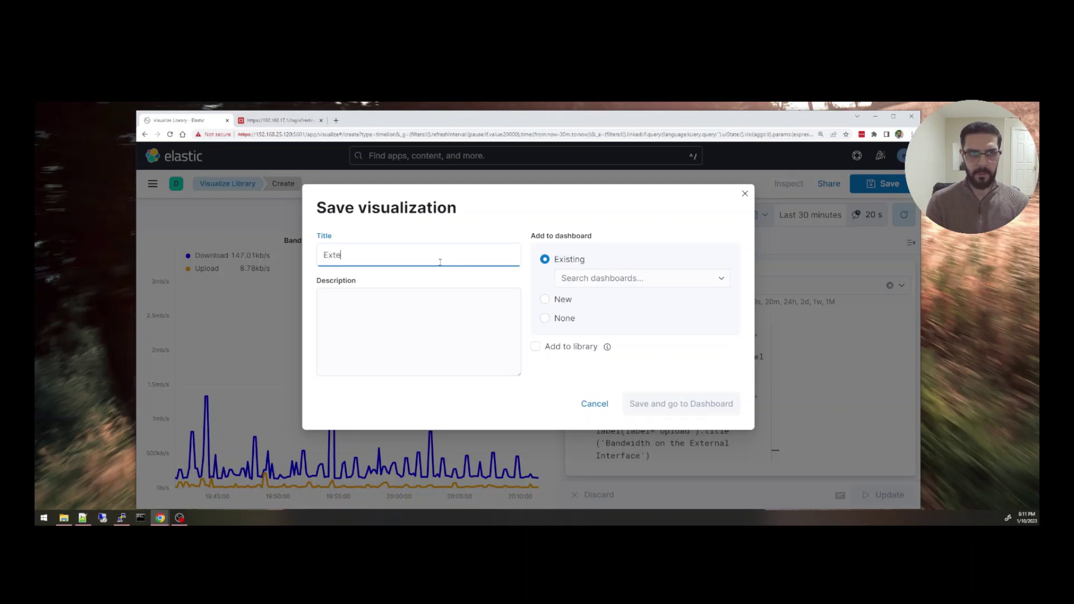
text(rnal Interface Bandwidth)
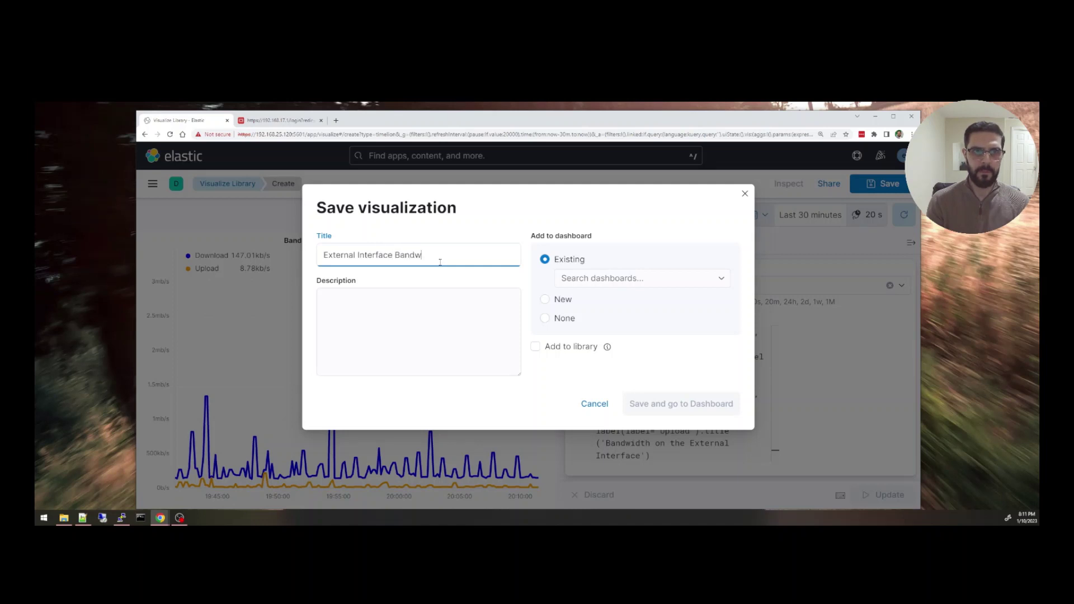
click(573, 278)
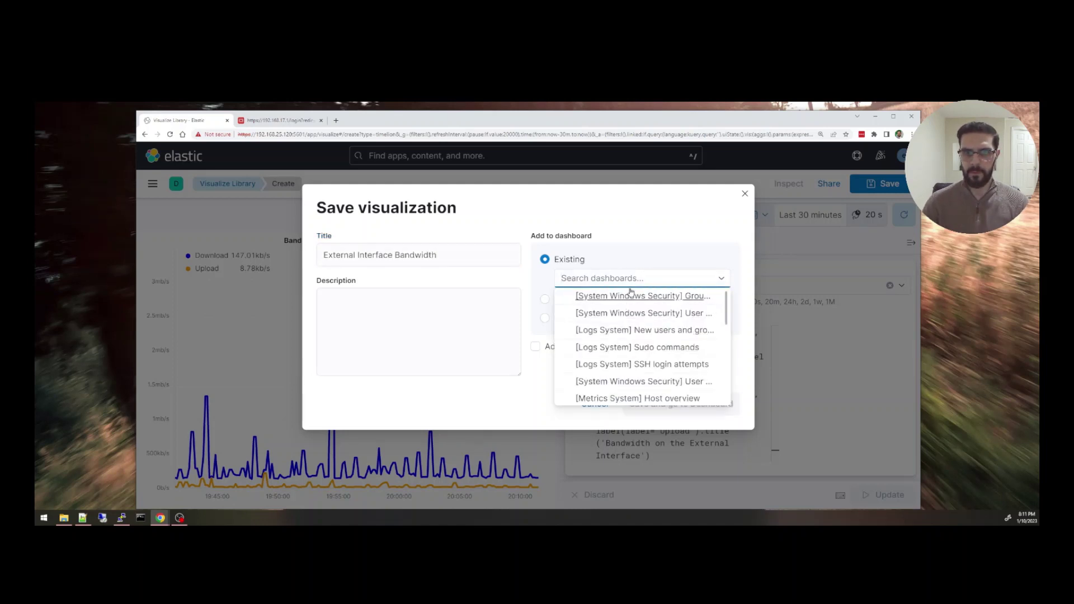
text(For)
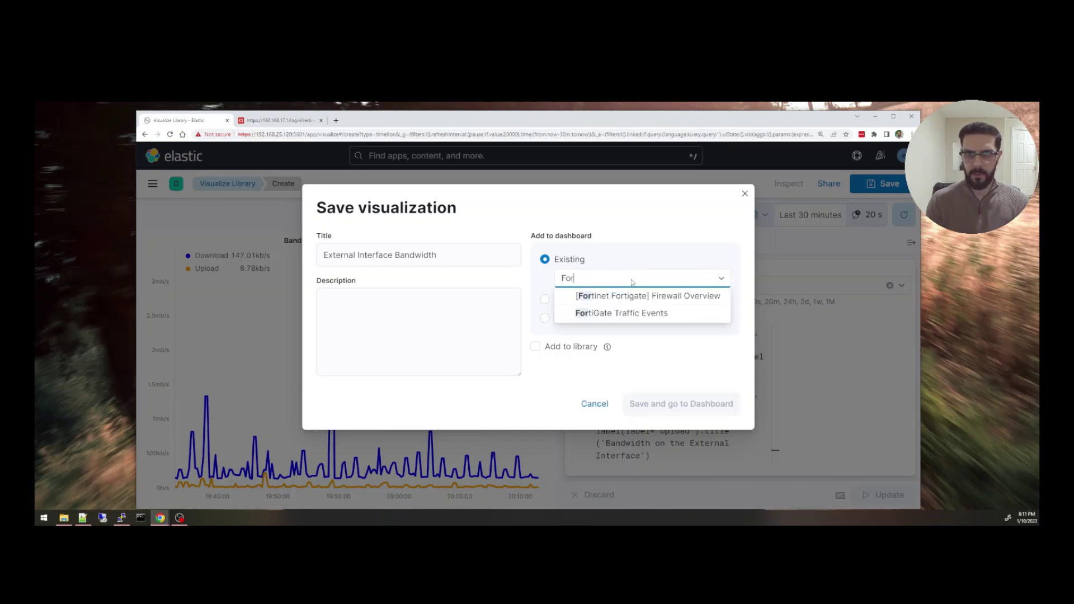
click(640, 316)
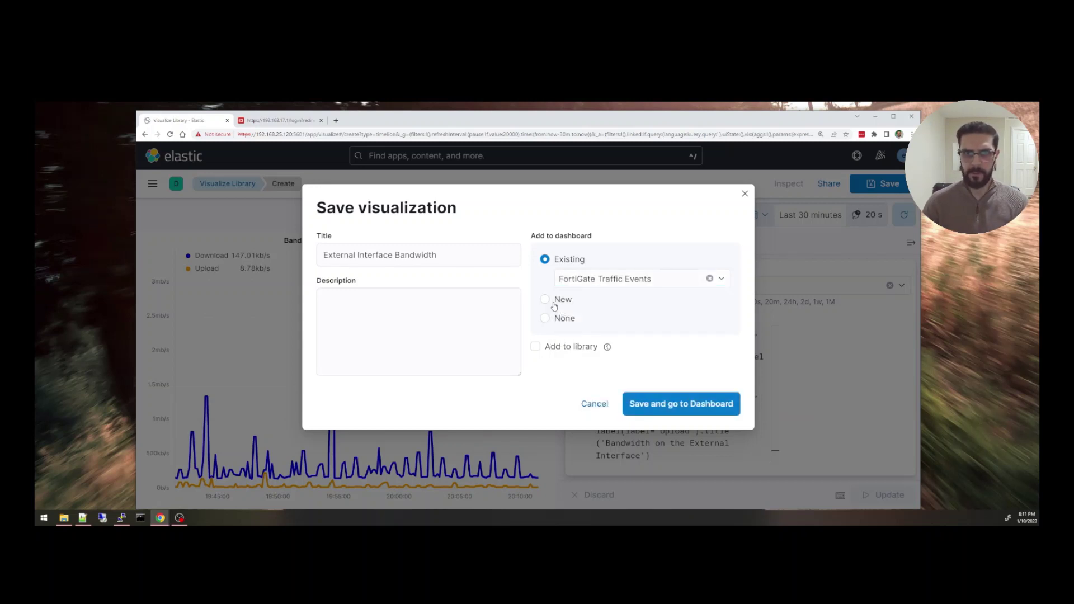
click(678, 406)
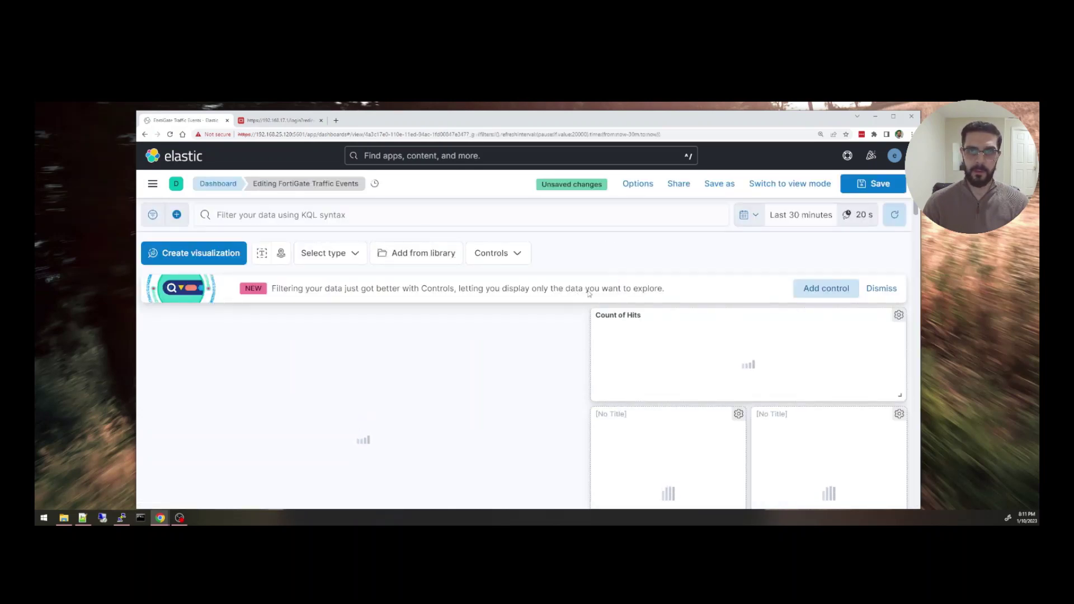
- Stretch the External Interface Bandwidth panel across the full dashboard width
scroll(589, 293, down, 1)
scroll(589, 293, down, 5)
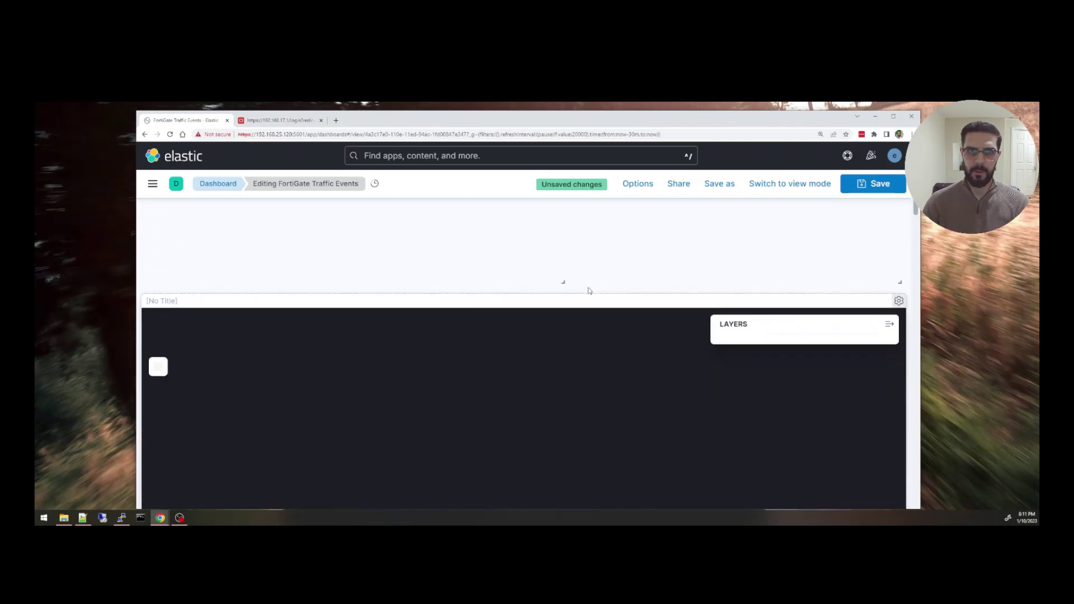
scroll(589, 291, down, 4)
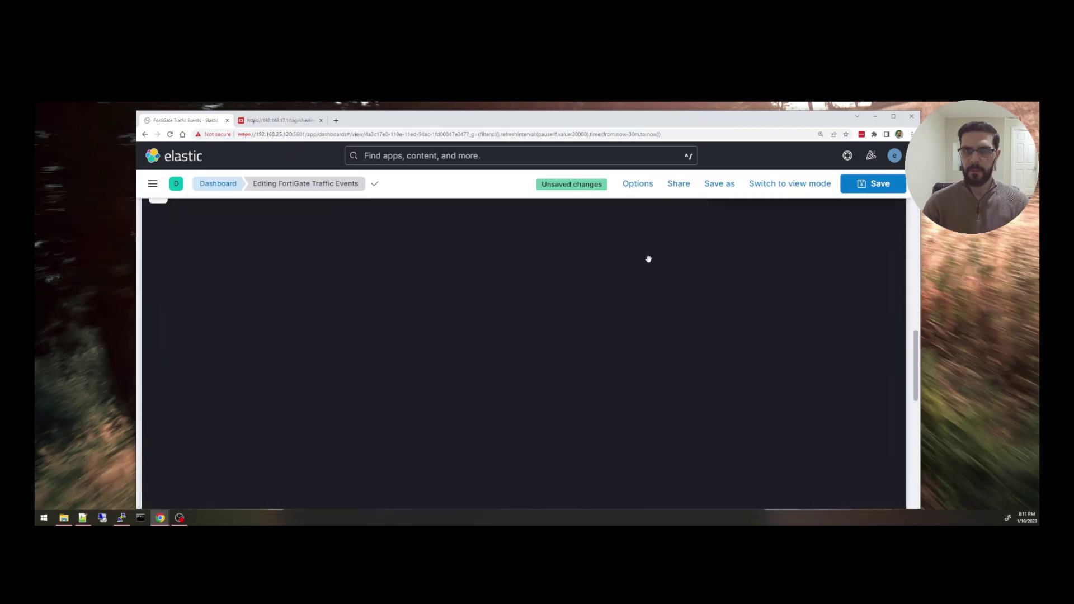
scroll(648, 259, up, 10)
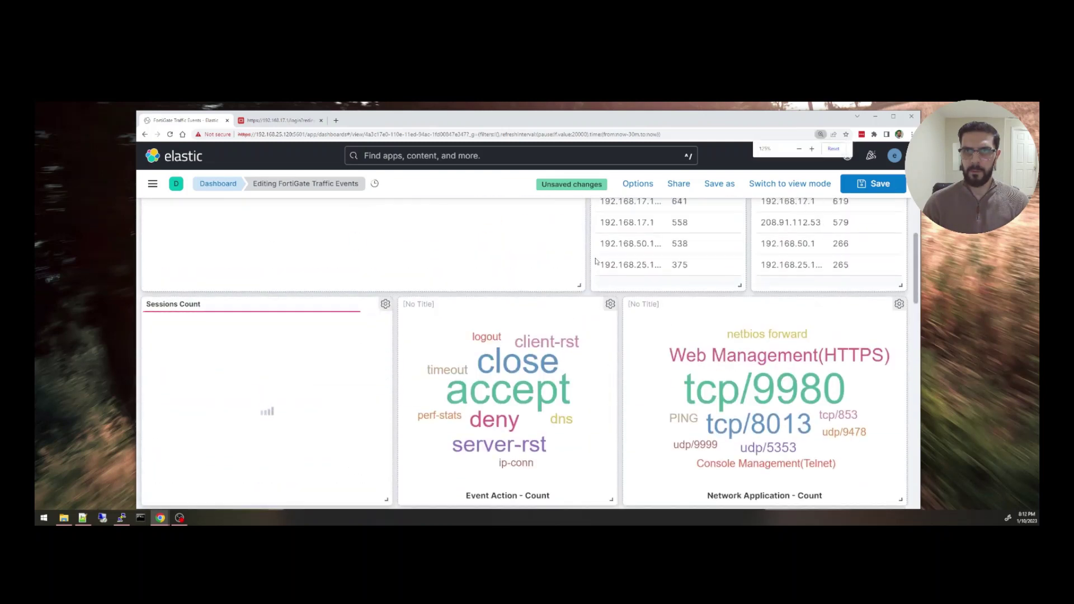
ctrl+scroll(596, 261, down, 1)
scroll(604, 316, down, 3)
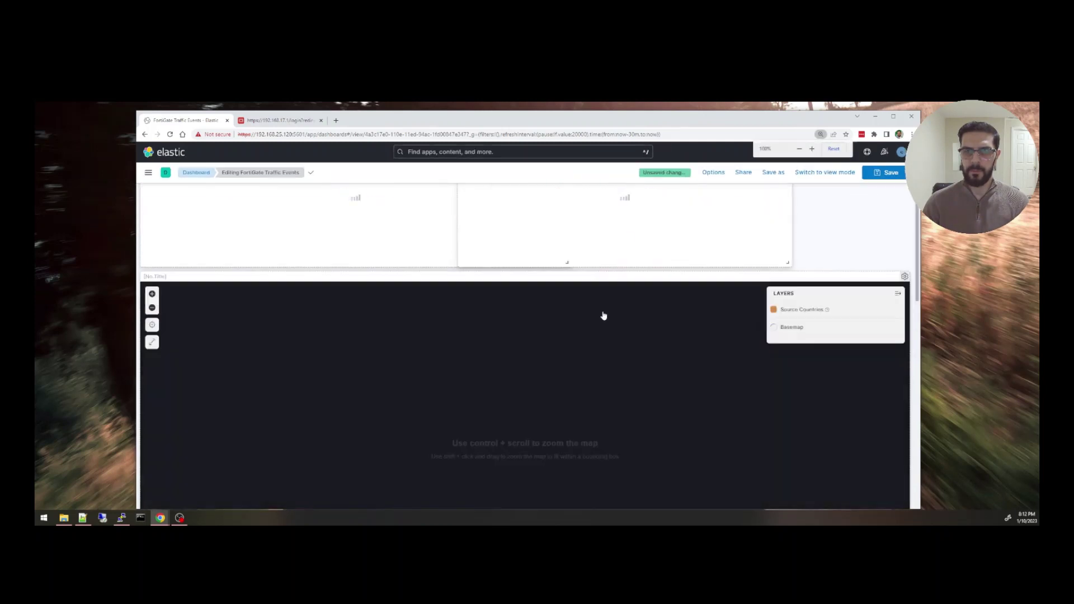
scroll(602, 309, down, 5)
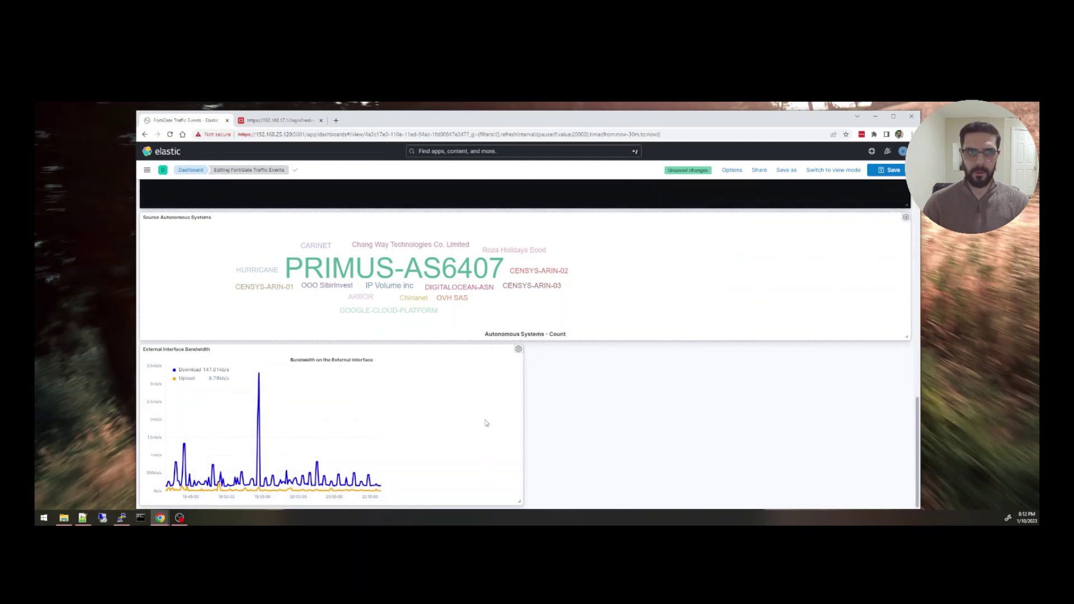
drag(520, 502, 910, 425)
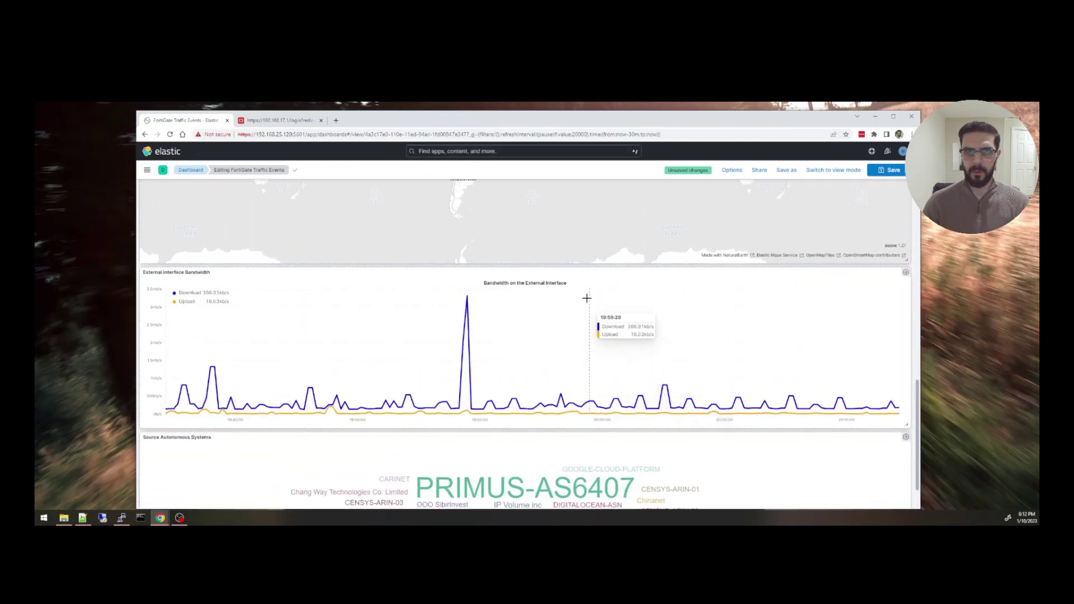
- Move the bandwidth panel up above the Sessions Count panel
mouse_move(578, 268)
mouse_down()
mouse_move(573, 136)
mouse_move(571, 269)
mouse_move(576, 223)
mouse_move(583, 250)
mouse_up()
scroll(583, 250, up, 3)
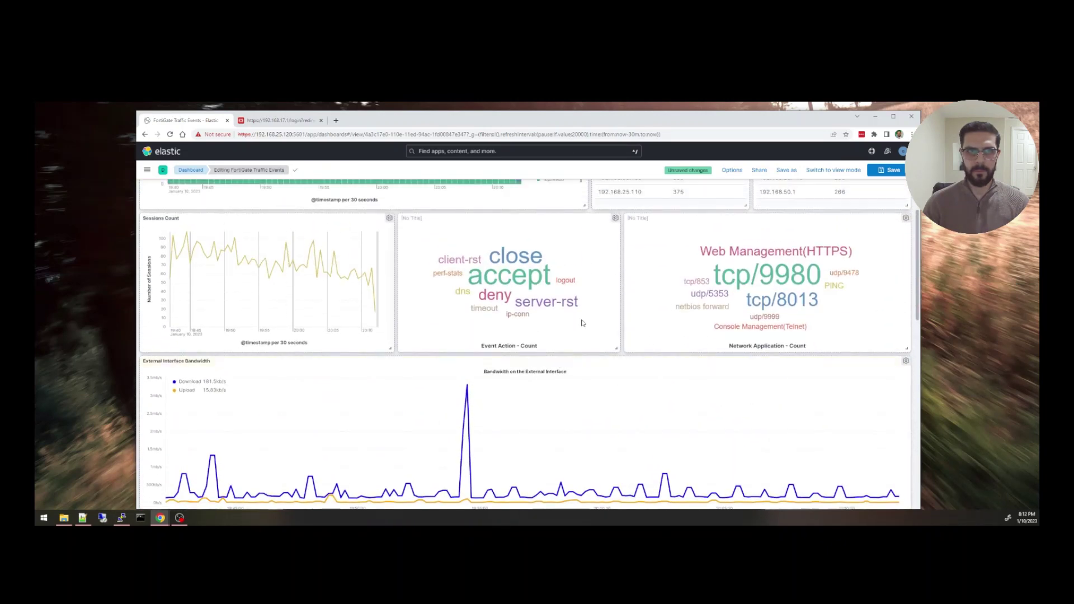
drag(569, 361, 590, 290)
scroll(635, 293, up, 3)
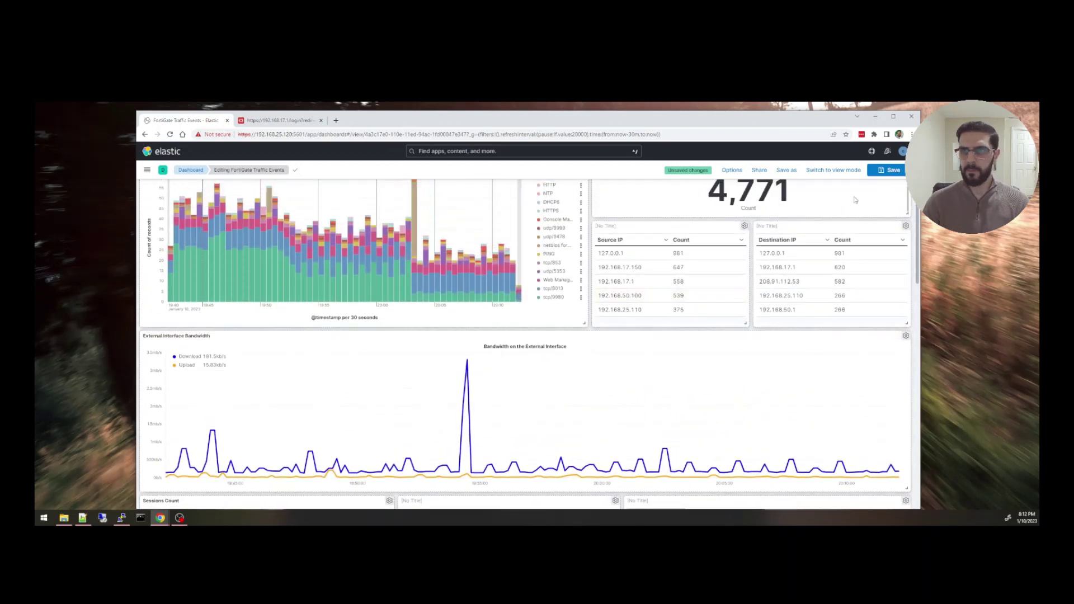
- Save the FortiGate Traffic Events dashboard and switch its time range to Last 1 hour
click(889, 170)
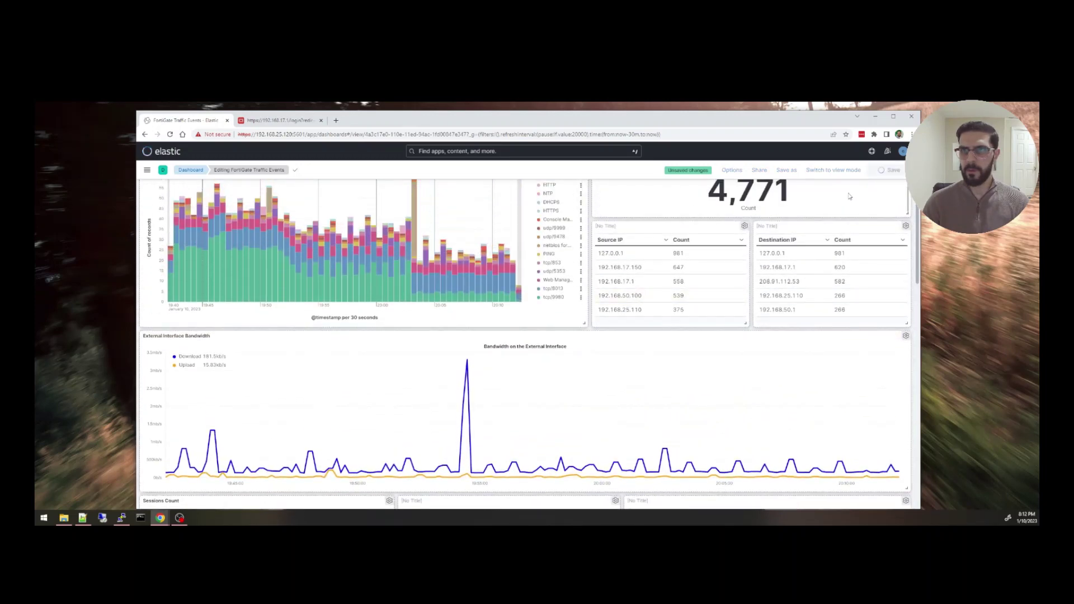
click(834, 171)
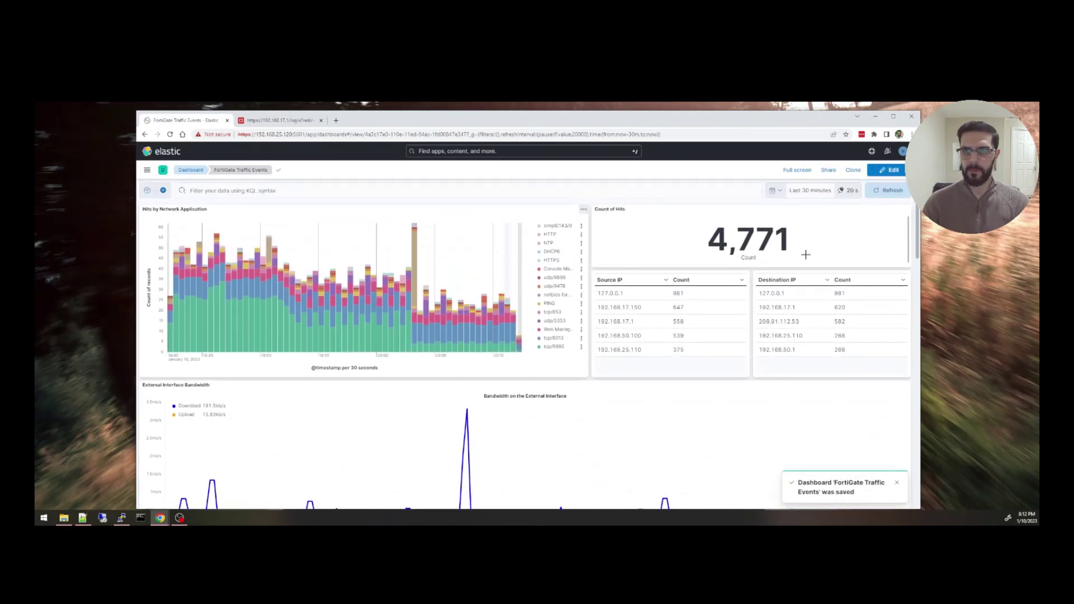
click(773, 190)
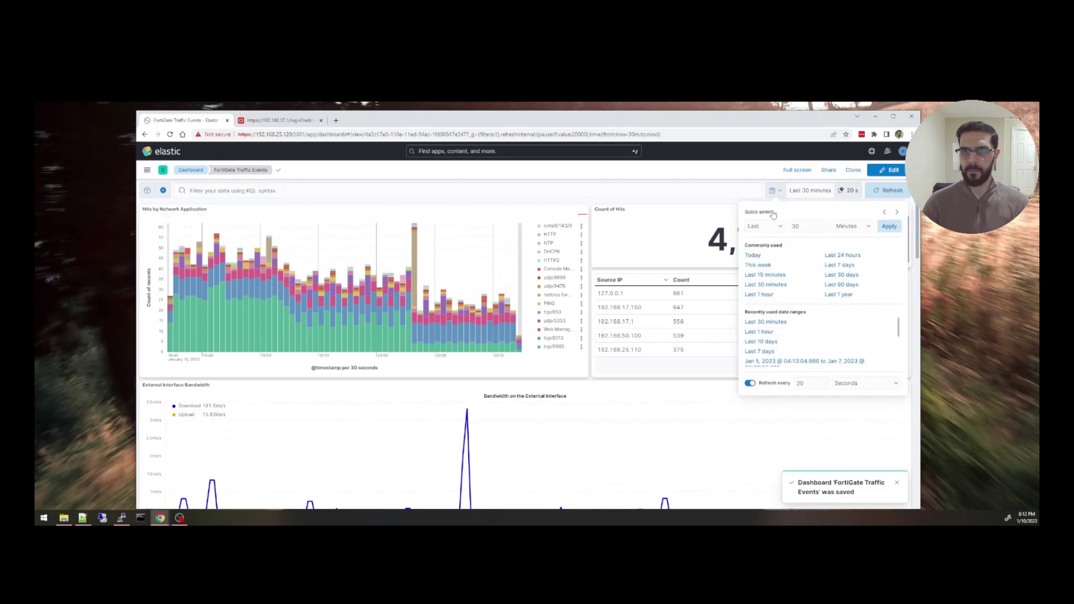
click(759, 295)
scroll(582, 319, down, 2)
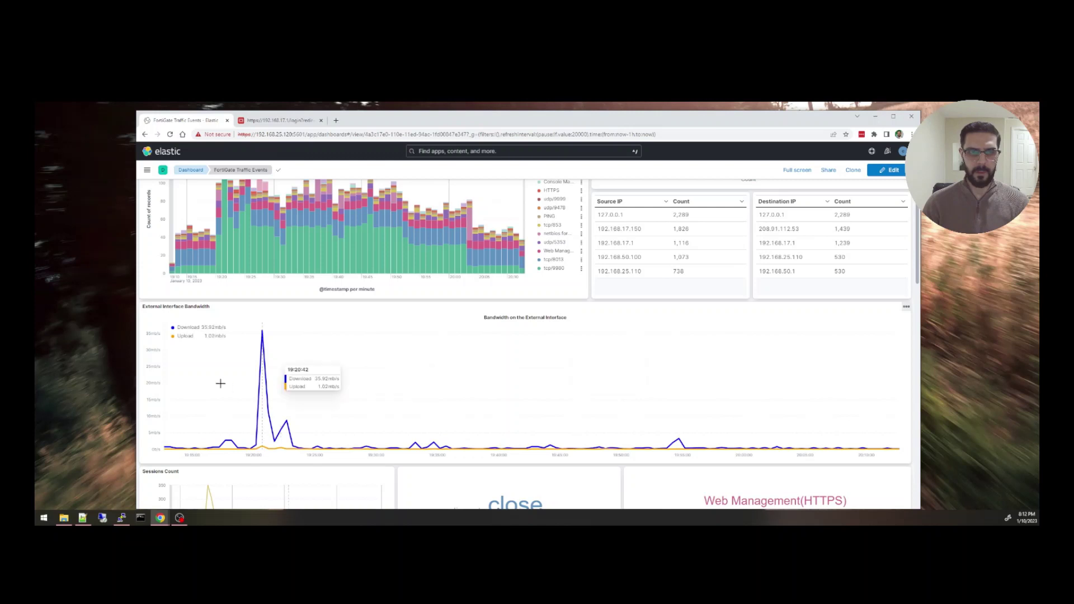
scroll(626, 389, up, 2)
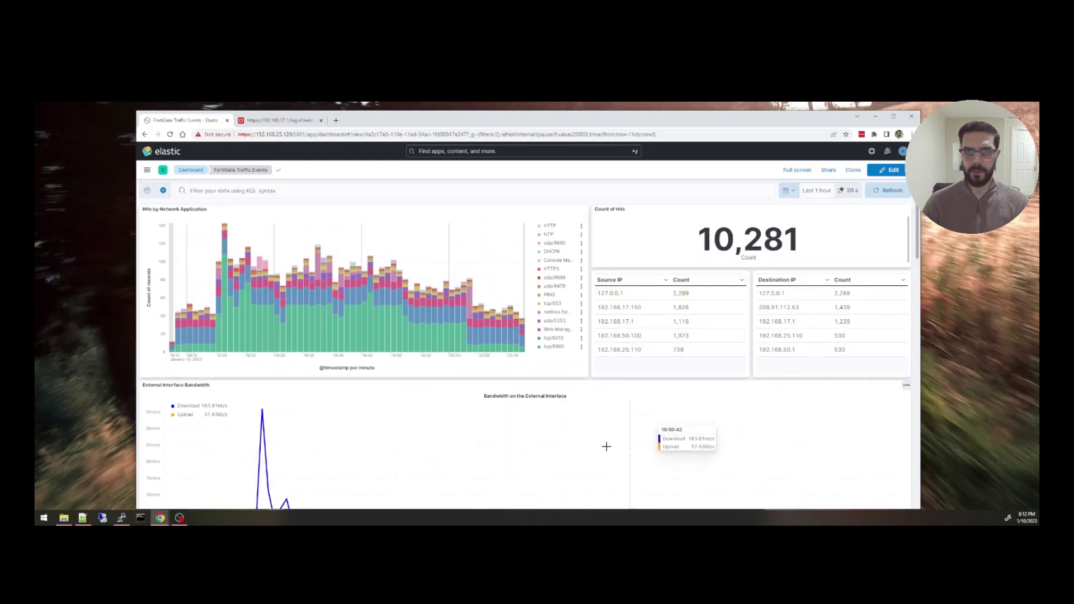
scroll(593, 447, down, 3)
scroll(589, 443, up, 2)
scroll(589, 443, up, 1)
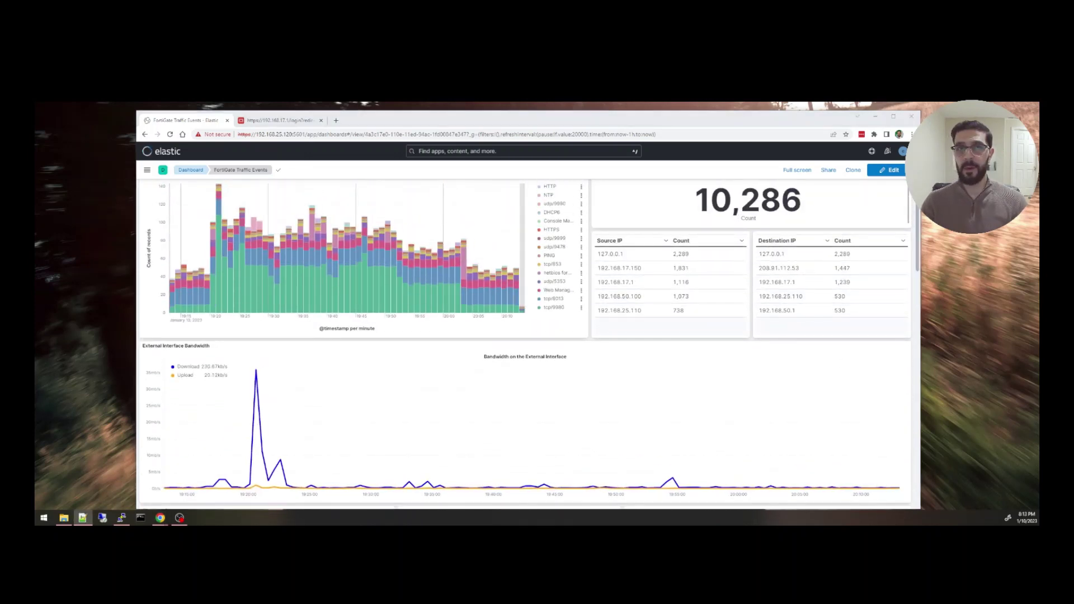